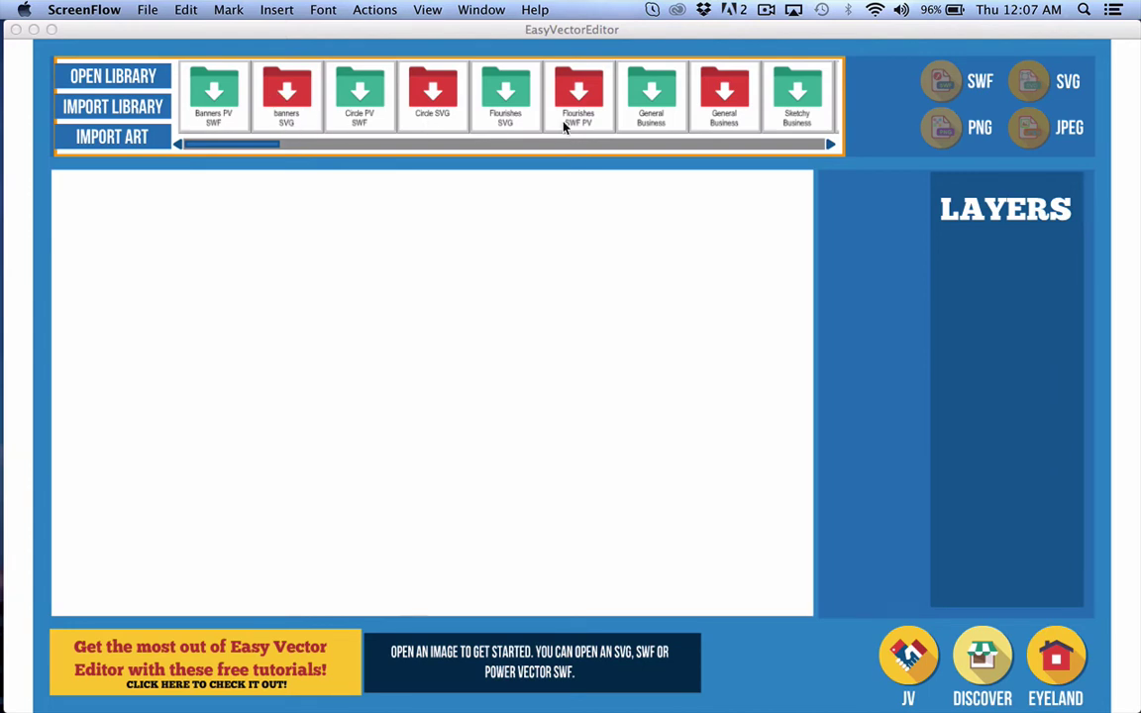
Step: Add the third ribbon banner from the Banners PV SWF library to the canvas
click(227, 104)
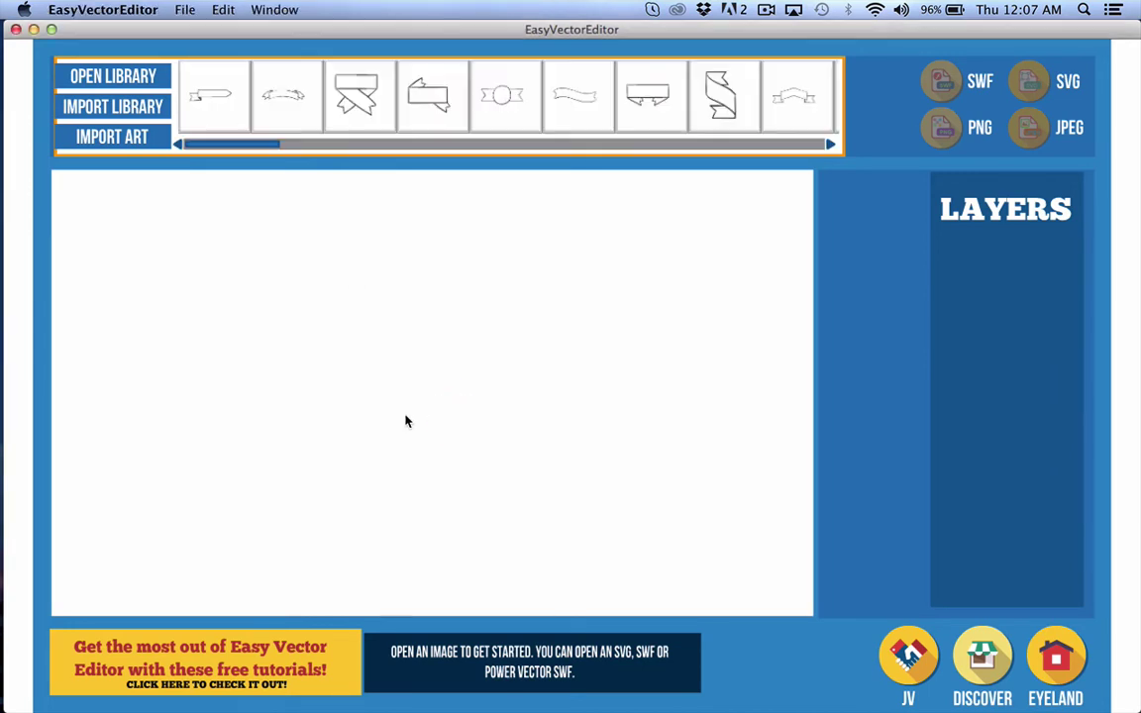
click(369, 116)
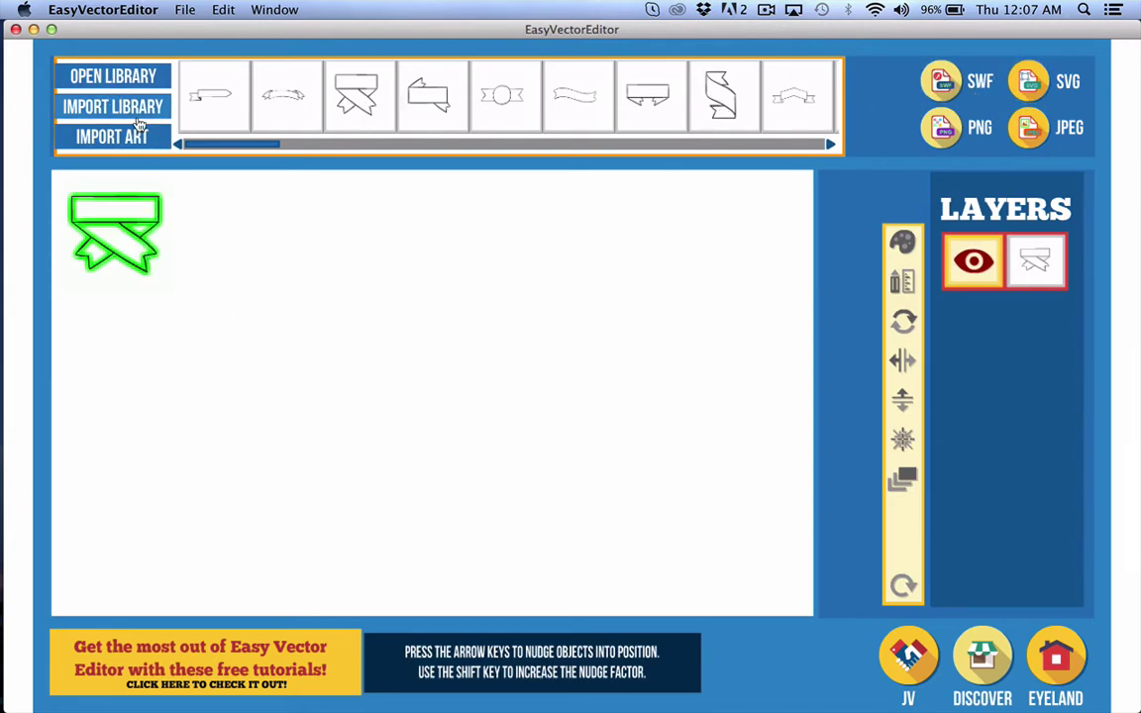
click(95, 79)
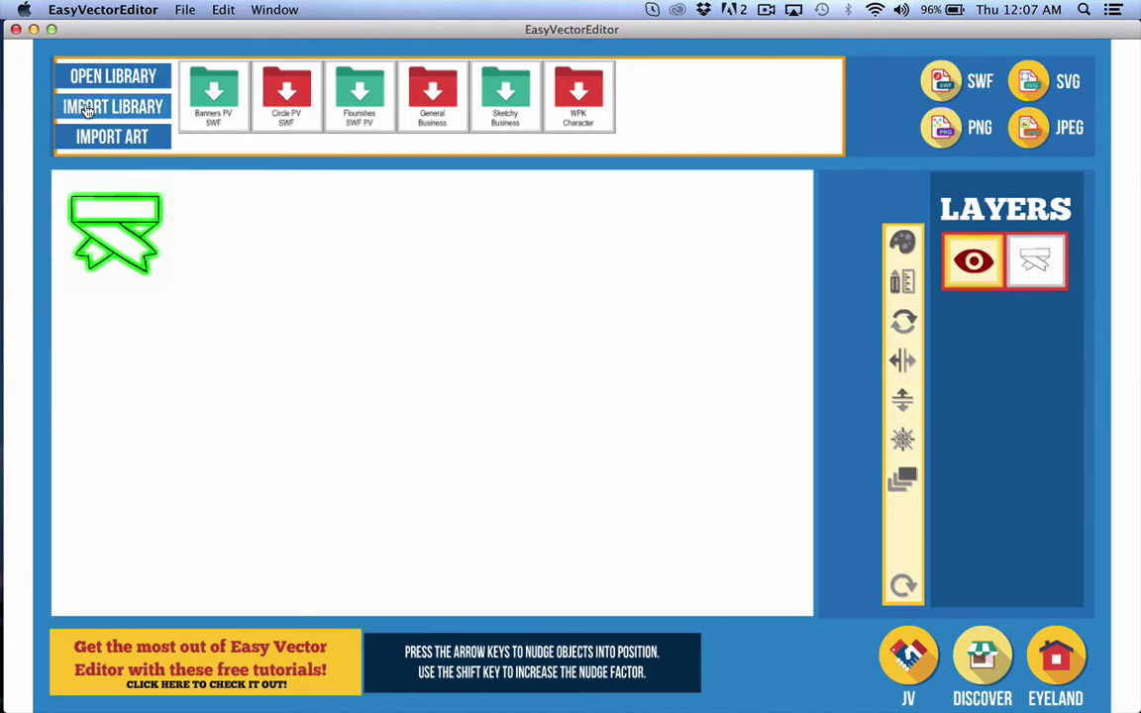
Step: Import the 3D Arrows PV SWF folder as a new library
click(219, 92)
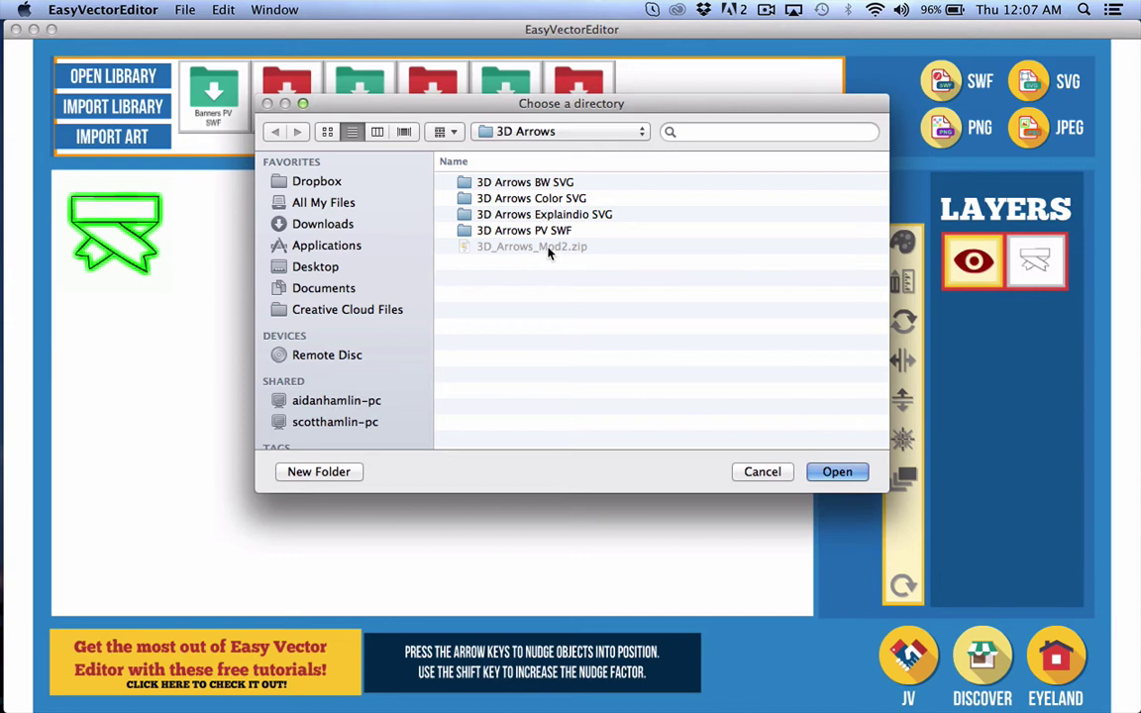
click(471, 232)
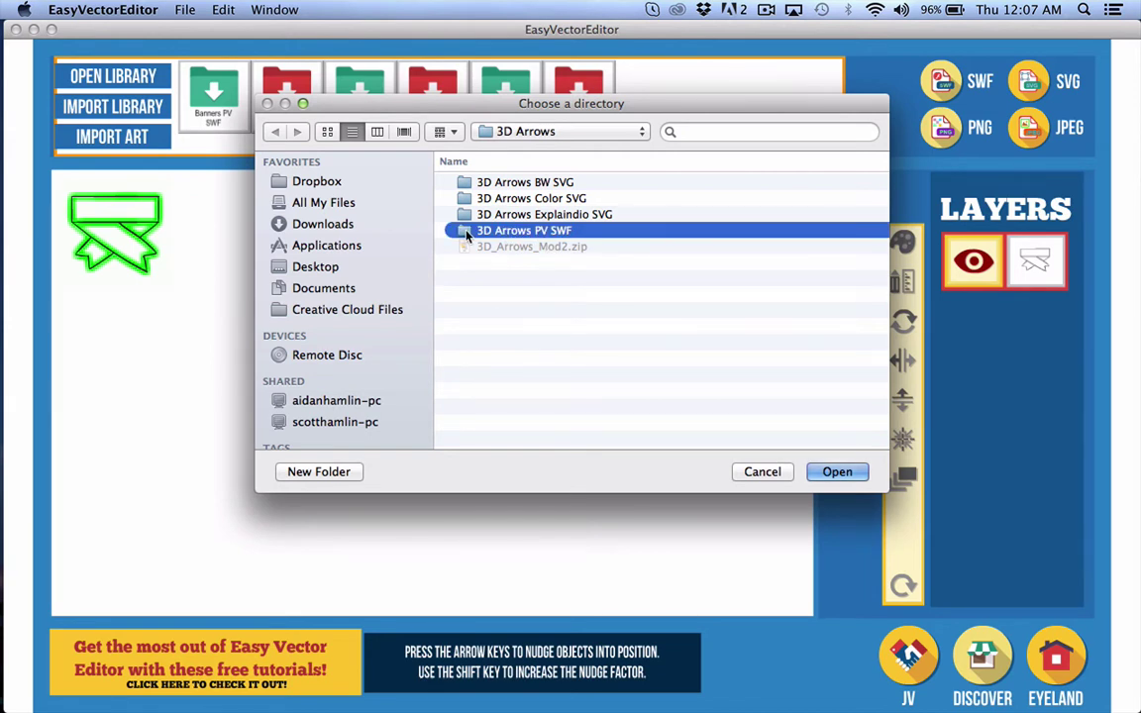
double_click(467, 234)
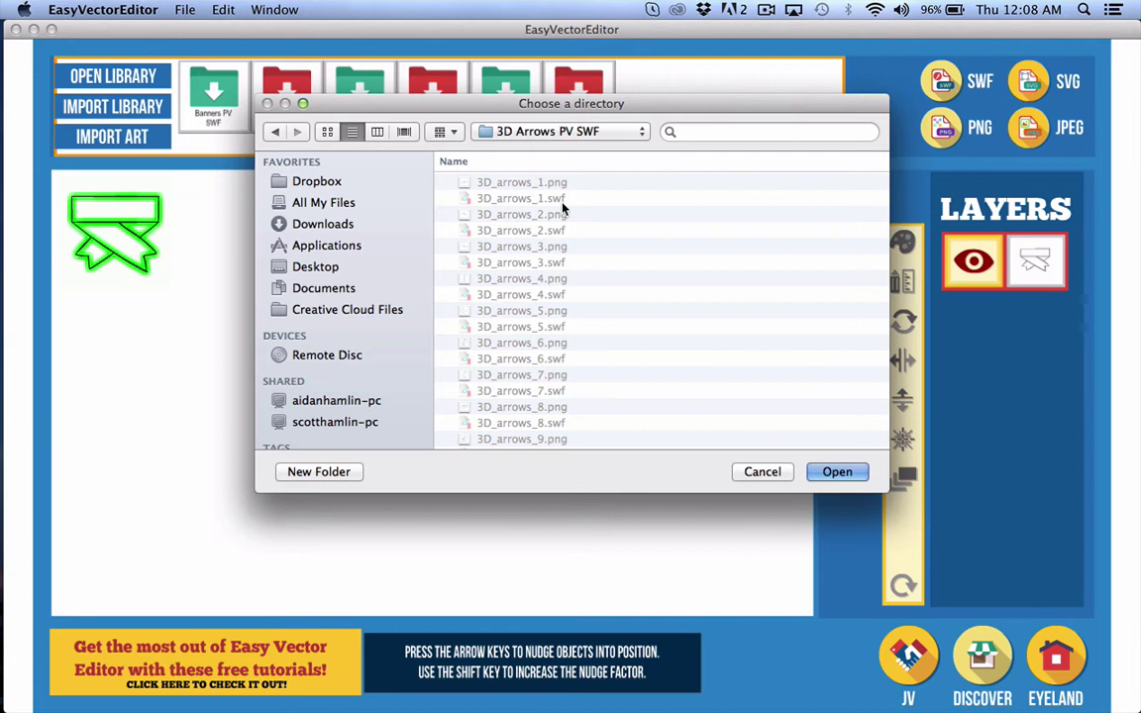
click(275, 130)
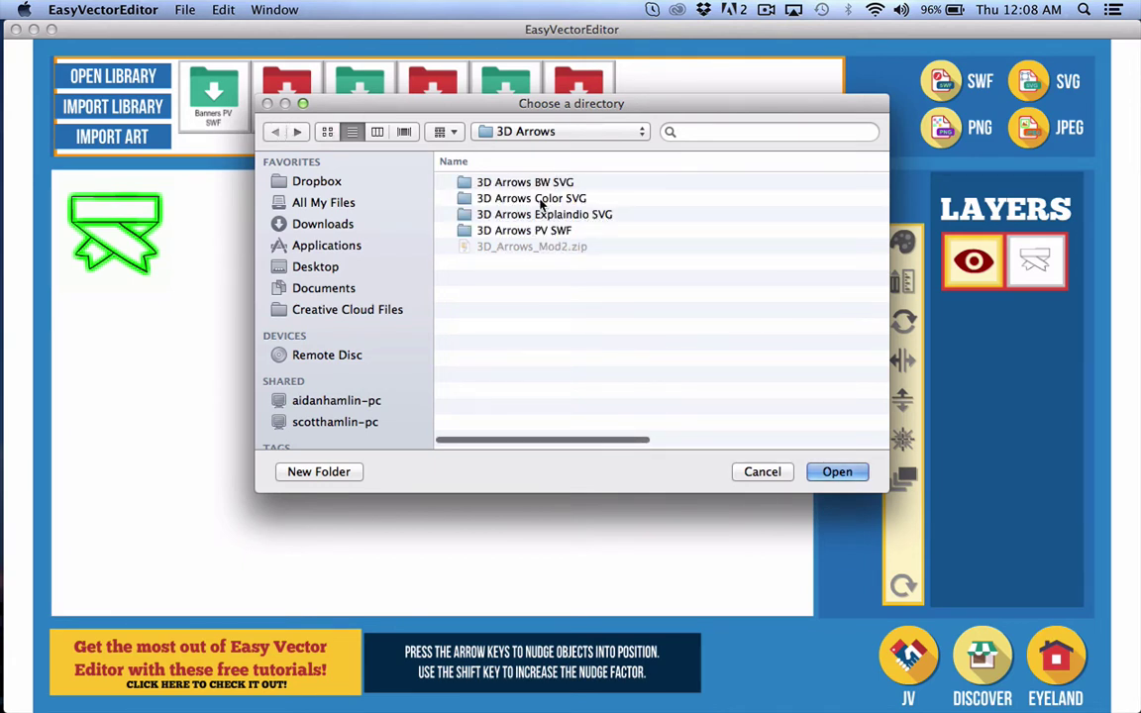
click(500, 229)
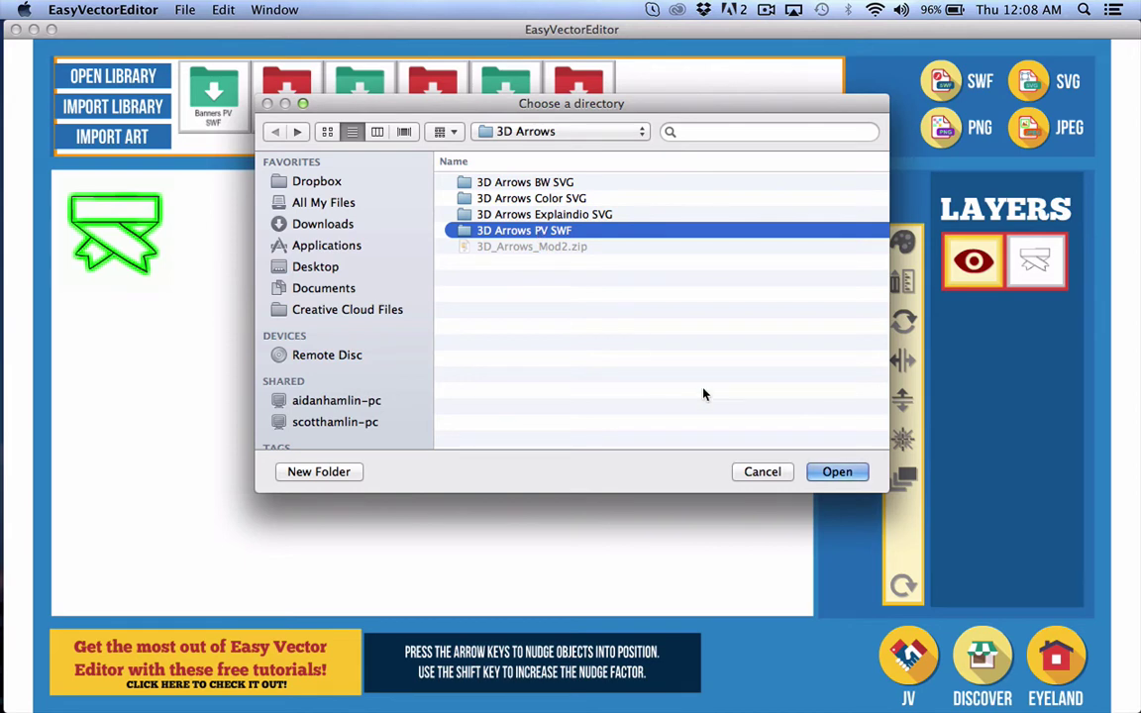
click(835, 471)
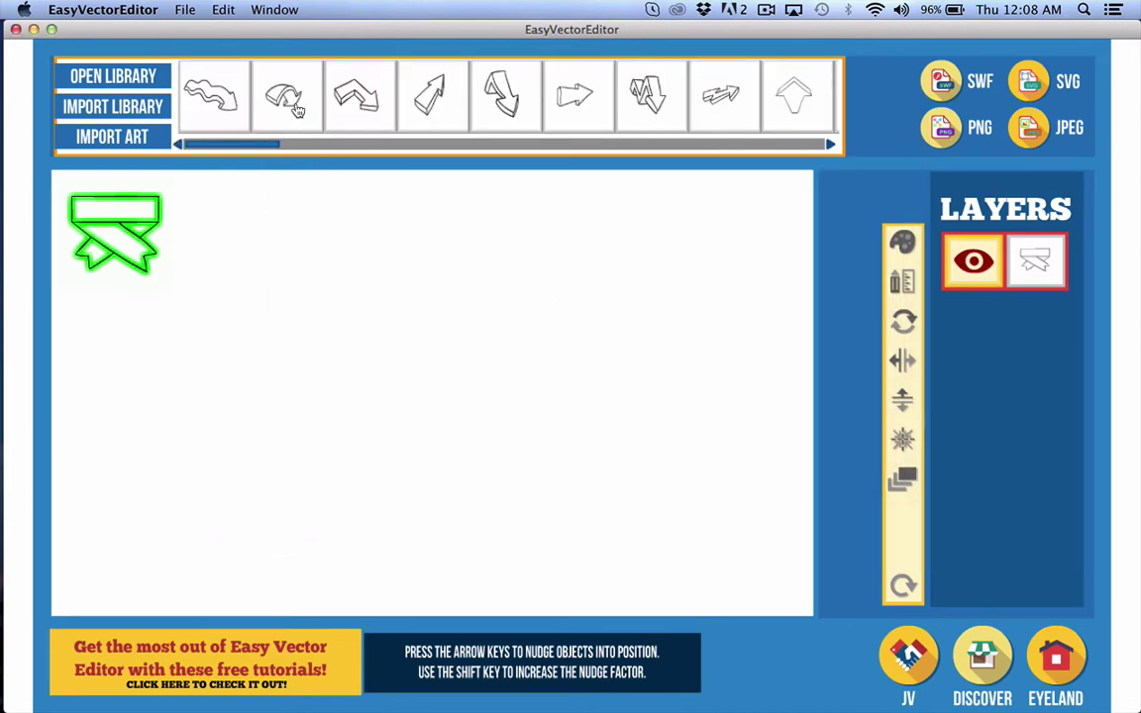
Step: Add the loop arrow from the 3D Arrows PV SWF library and place it right of the banner
click(112, 76)
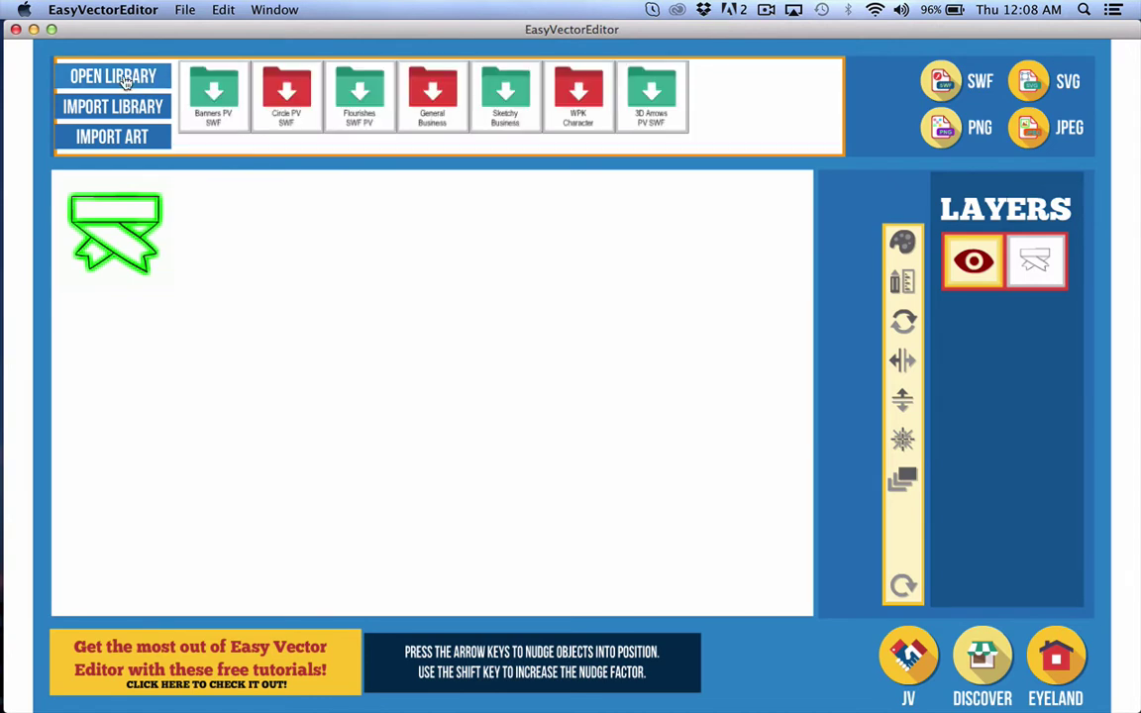
click(658, 104)
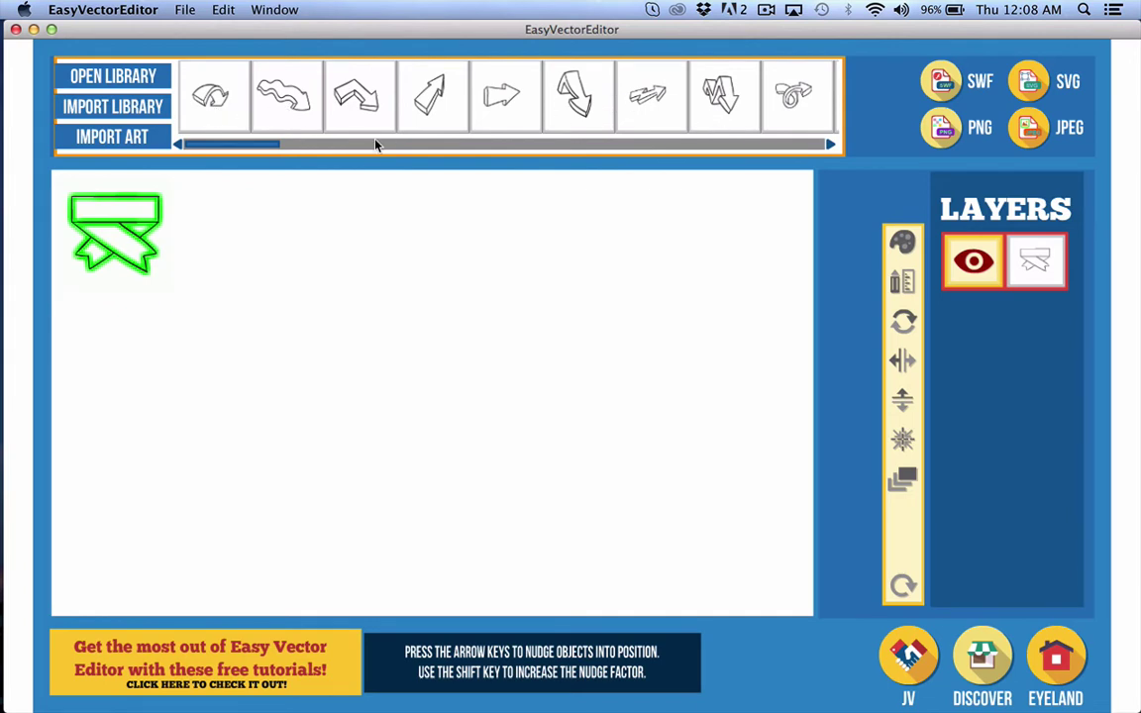
drag(277, 145, 620, 150)
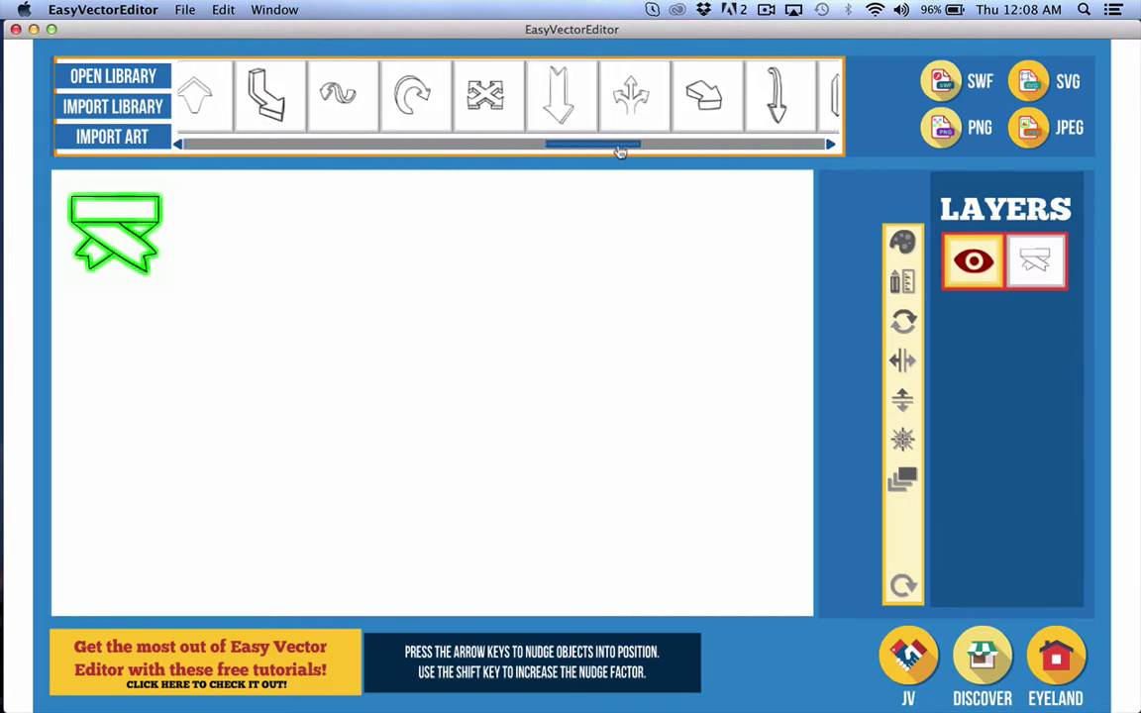
click(830, 147)
drag(654, 141, 140, 172)
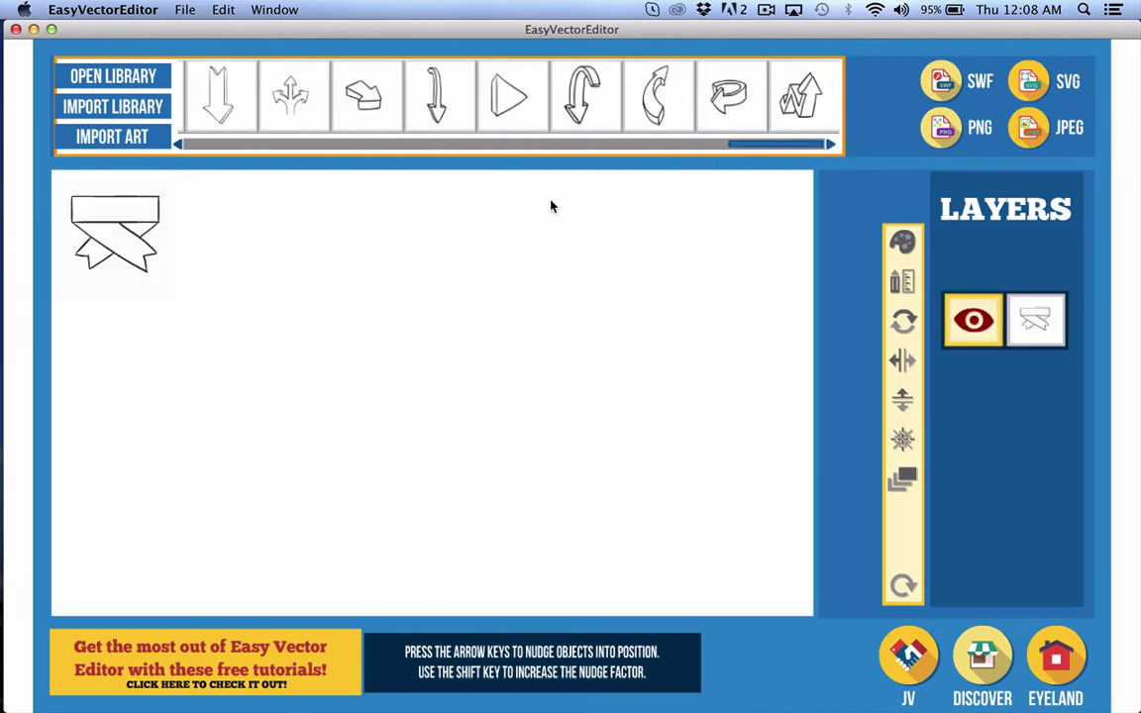
click(728, 96)
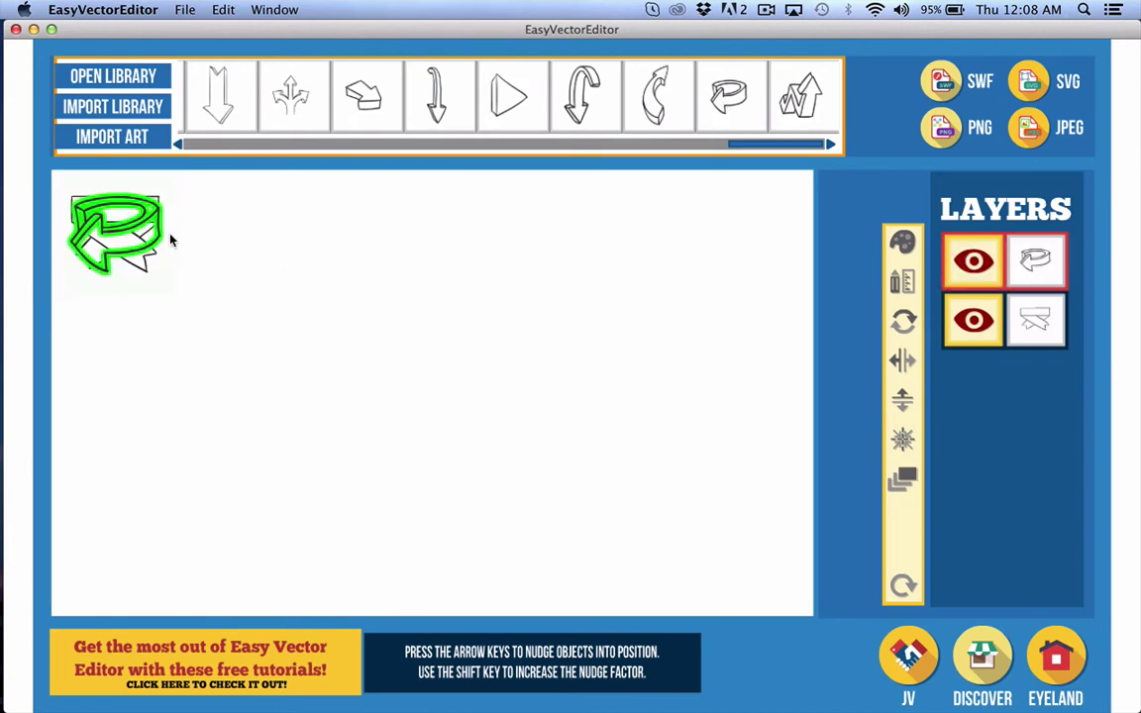
drag(170, 235, 456, 260)
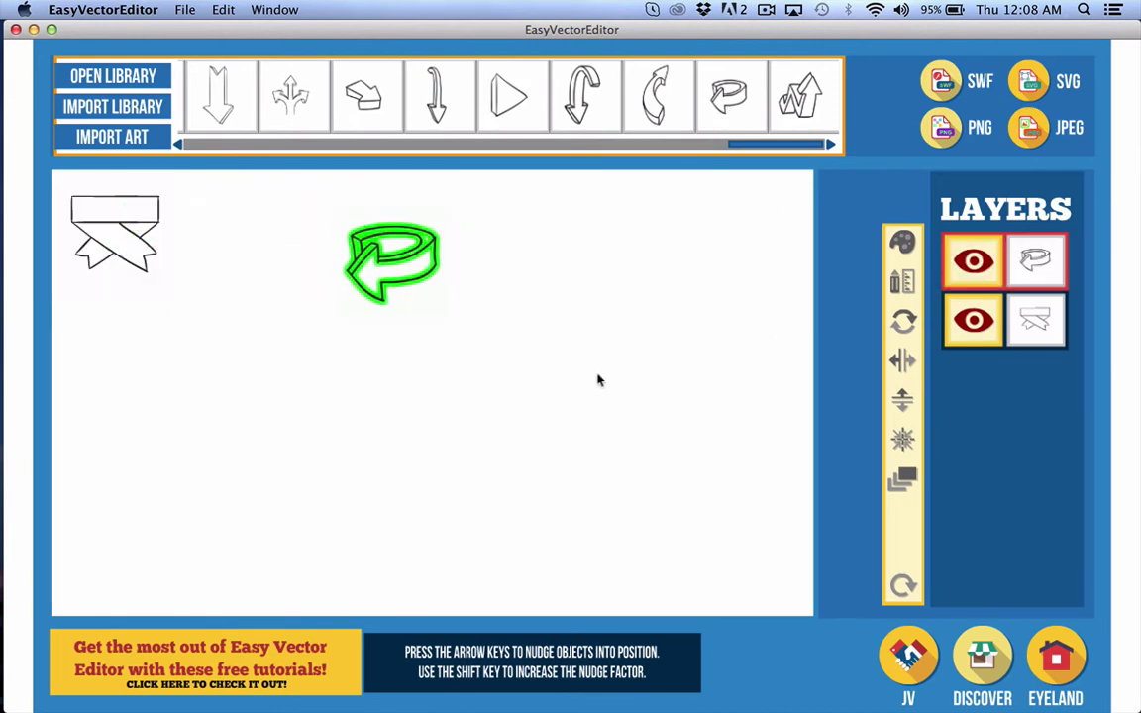
click(903, 244)
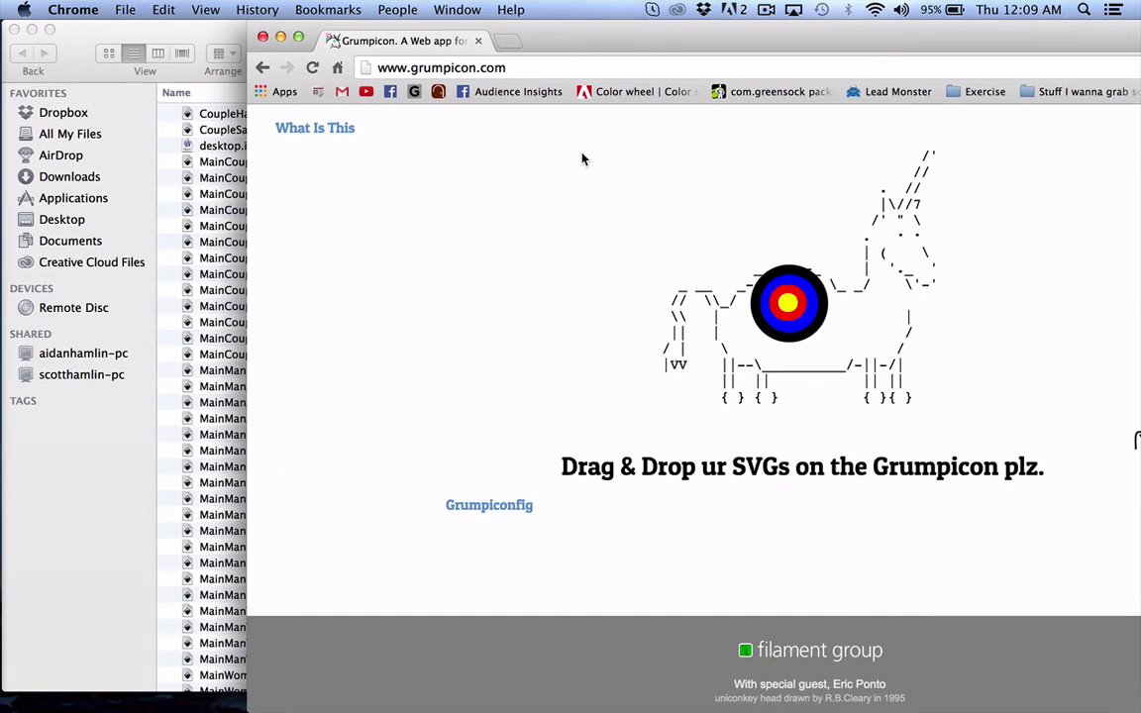
Step: Bring the svg folder forward in Finder and select MainCoupleAfraid.svg beside the Grumpicon page
click(181, 39)
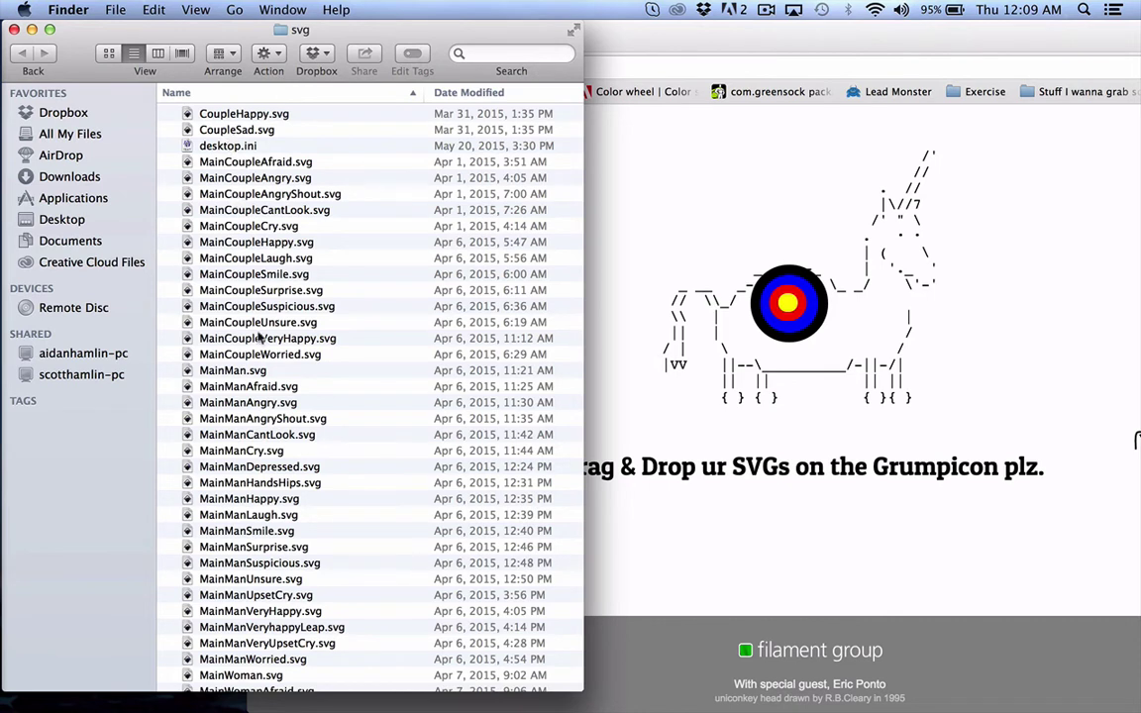
click(219, 112)
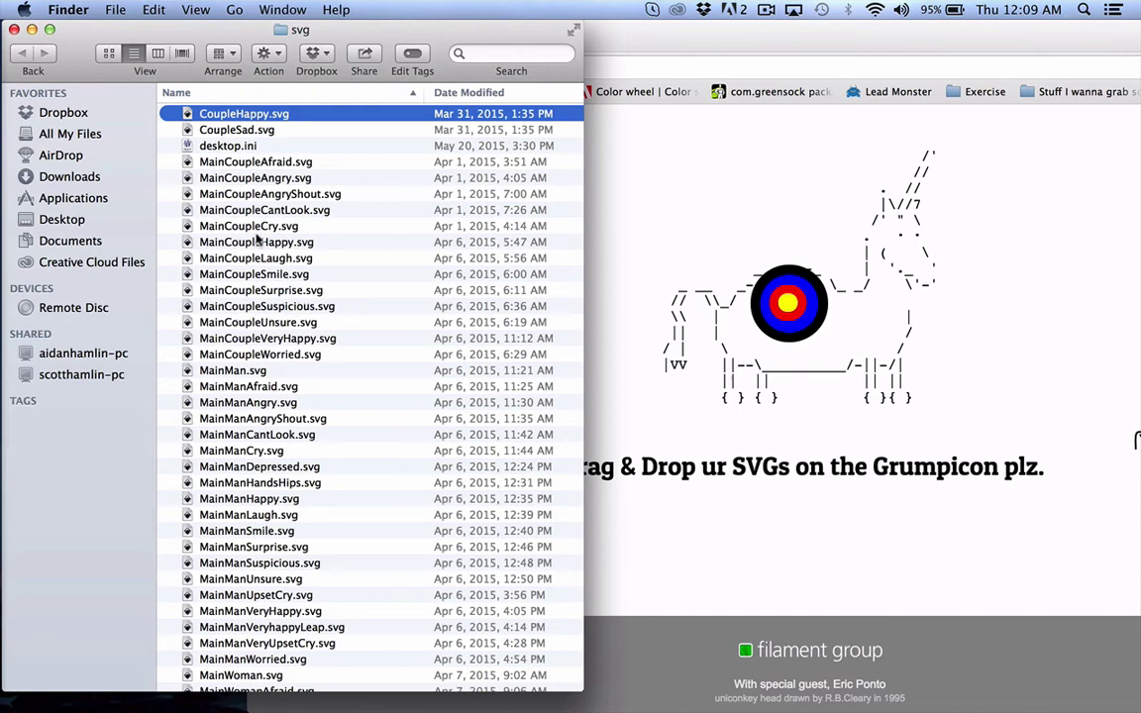
click(205, 144)
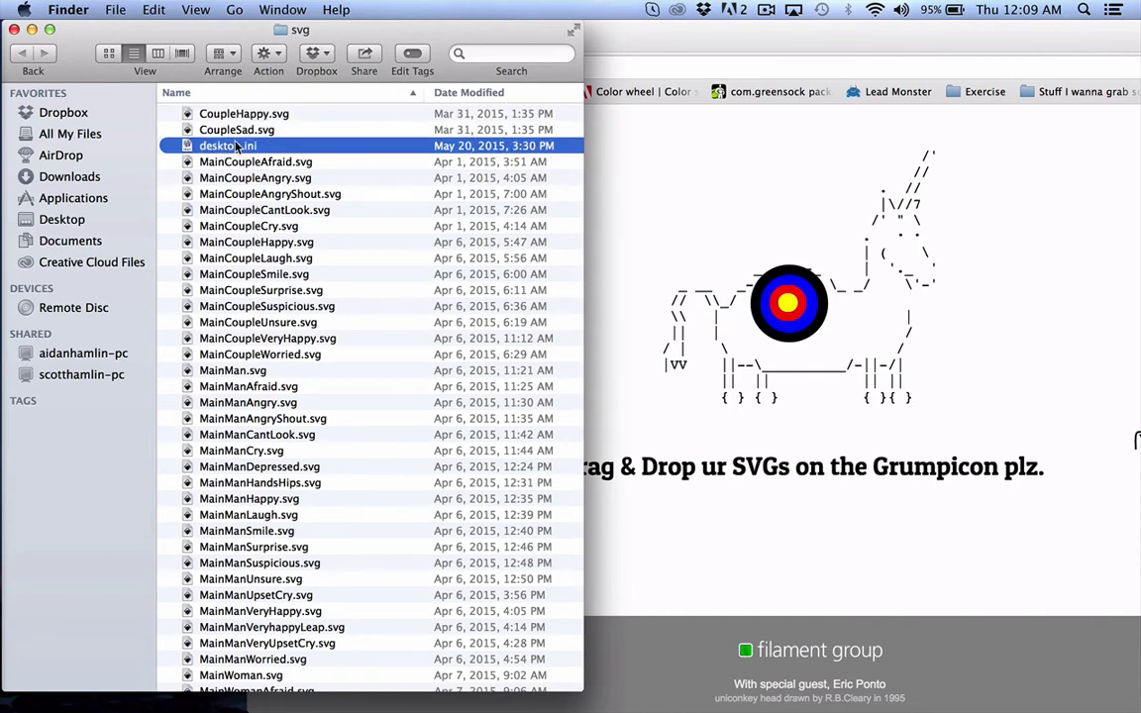
scroll(232, 381, down, 5)
scroll(233, 381, up, 5)
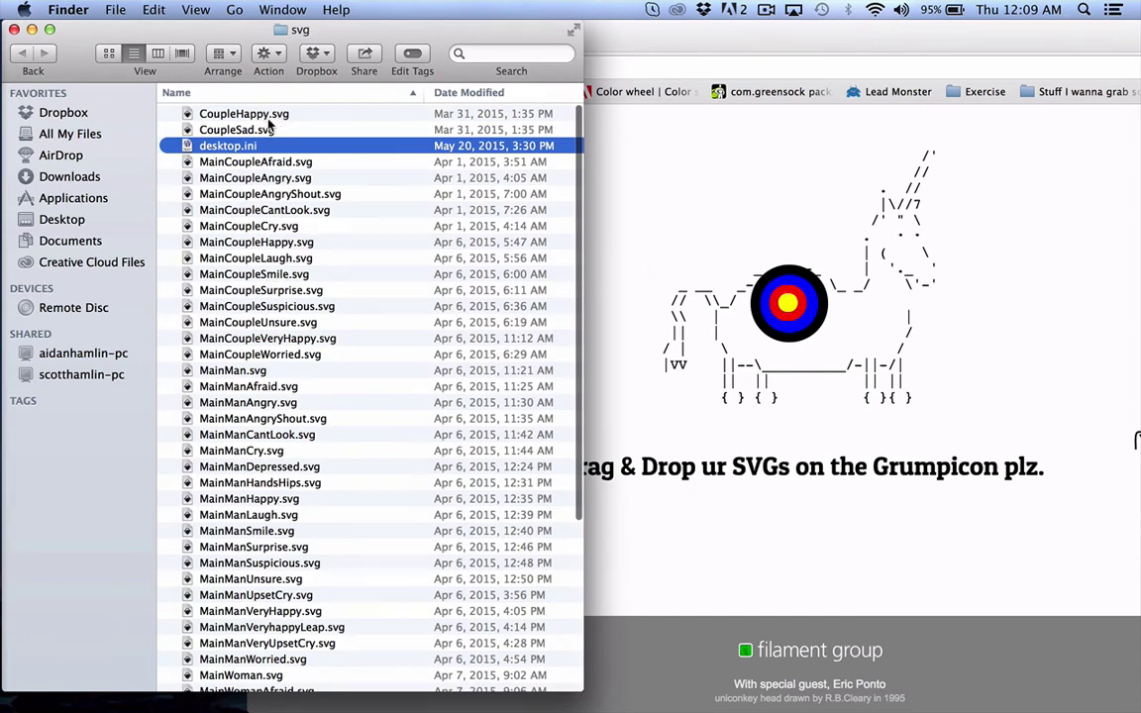
click(281, 162)
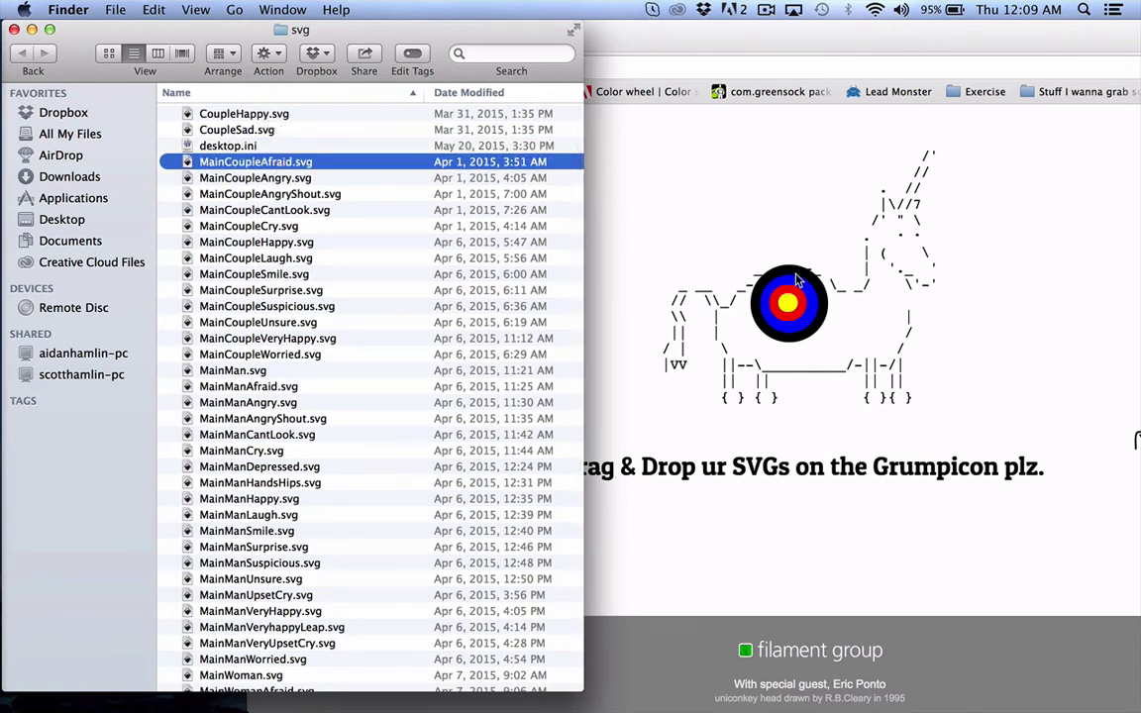
click(666, 38)
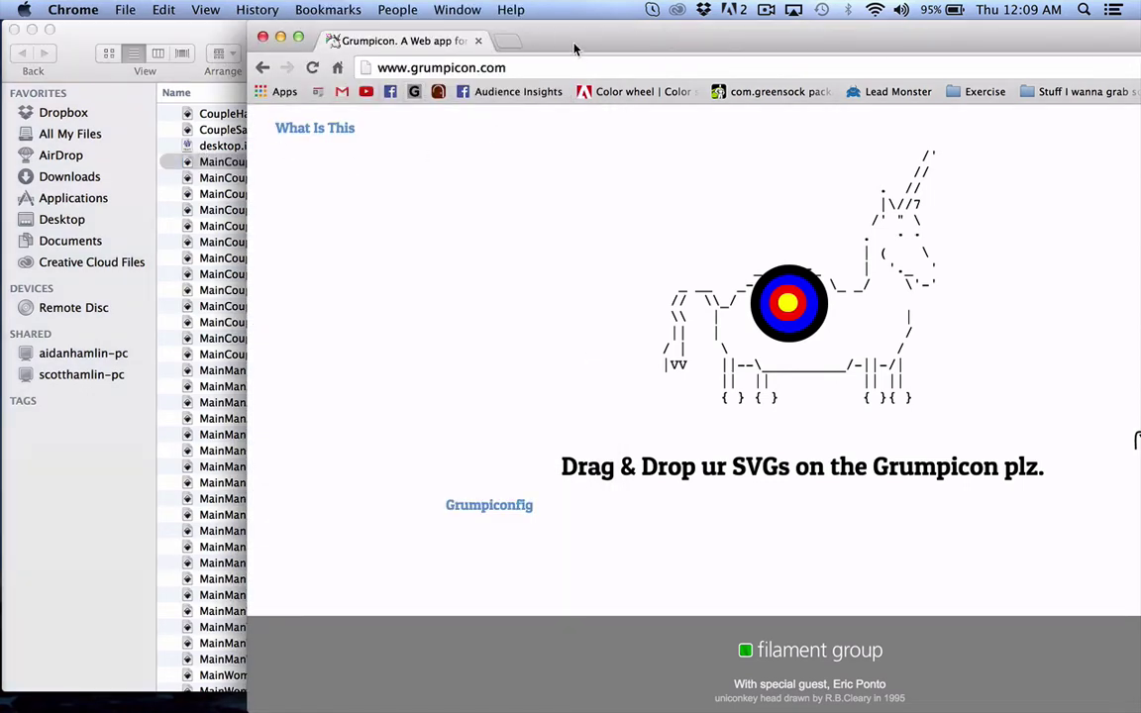
Step: Drop the five SVGs from MainCoupleAfraid through MainCoupleCry onto Grumpicon
click(117, 39)
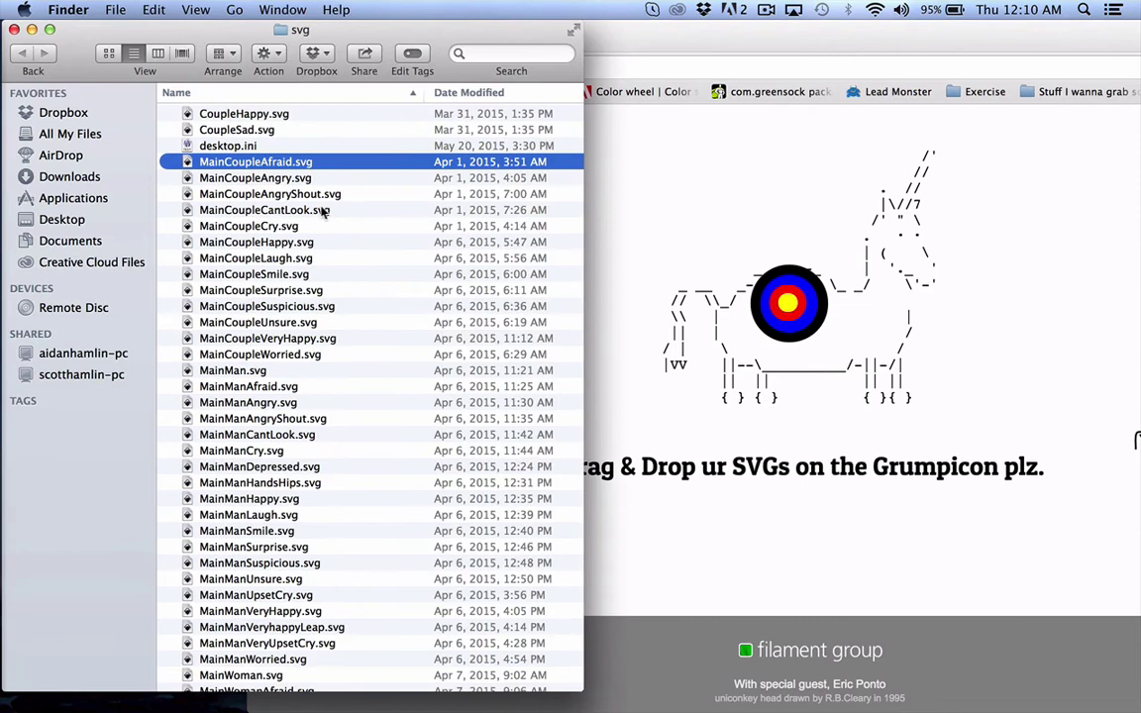
shift+click(287, 227)
drag(230, 194, 792, 297)
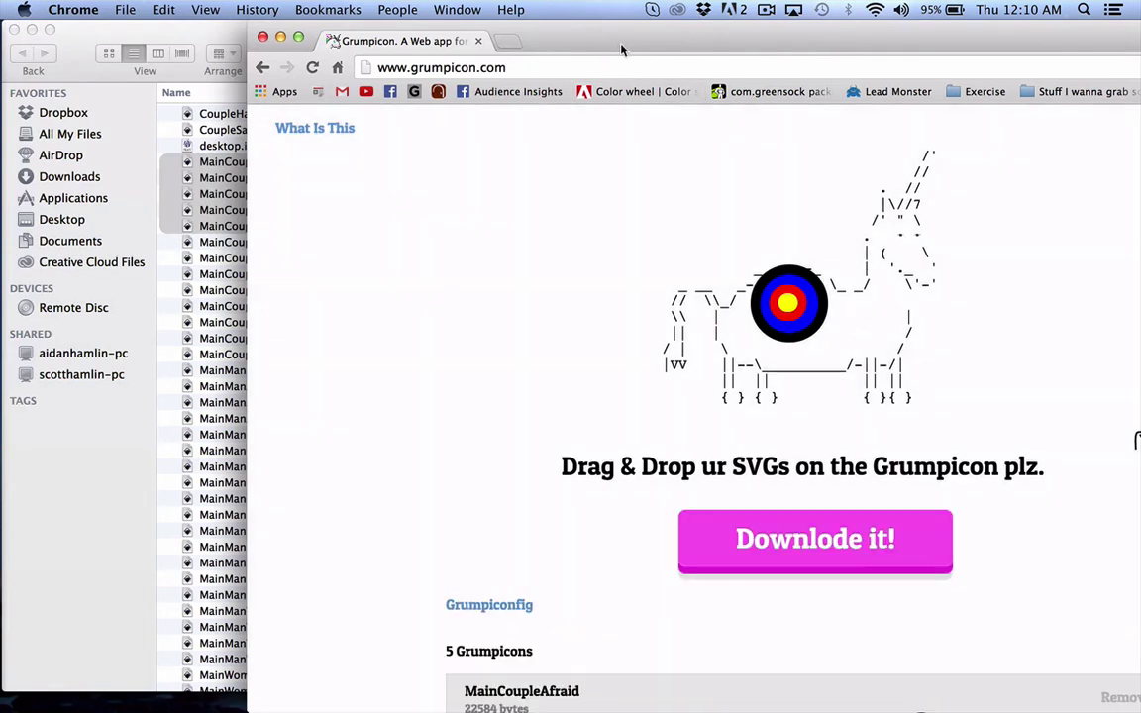
Step: Download grunticon.zip and have it open once finished
click(808, 543)
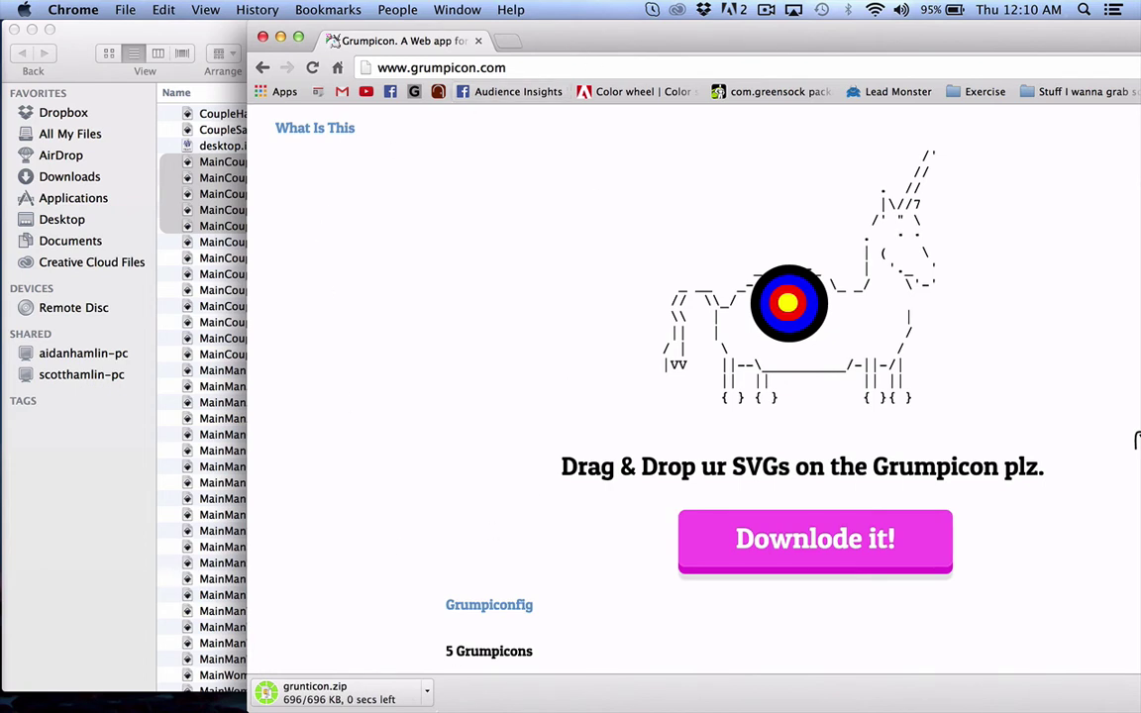
click(427, 693)
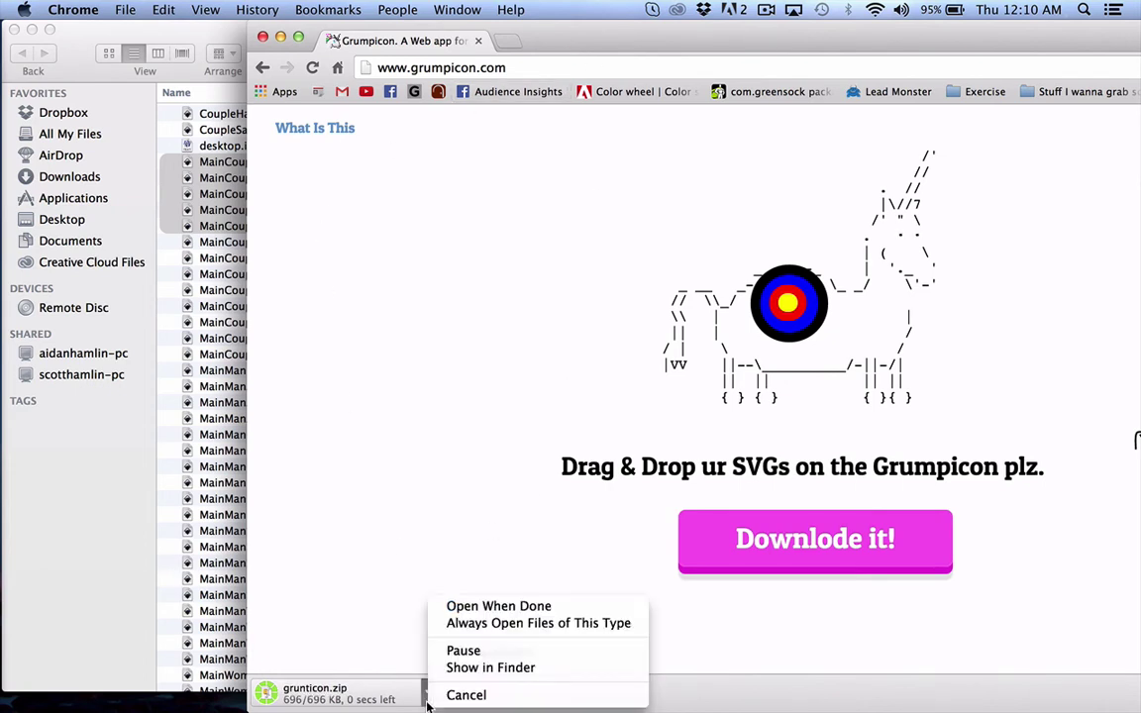
click(495, 607)
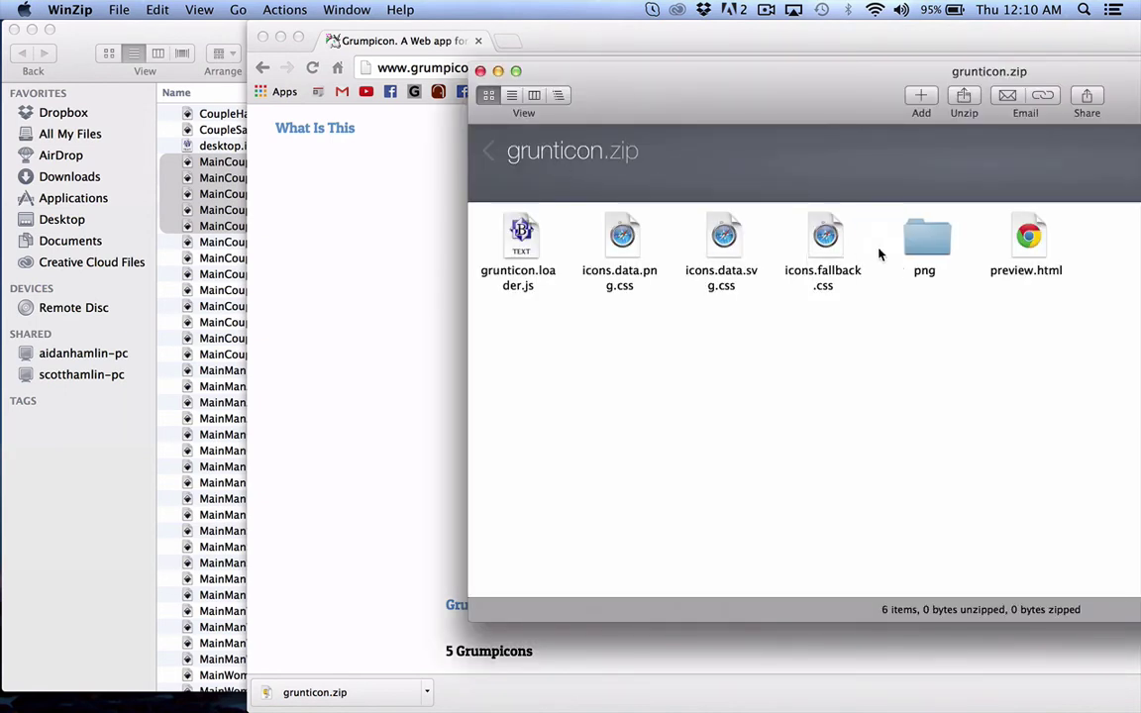
Step: Extract the five MainCouple PNGs from the zip's png folder into the svg folder, dismissing the copy error
double_click(926, 239)
drag(1019, 364, 448, 202)
drag(518, 238, 187, 213)
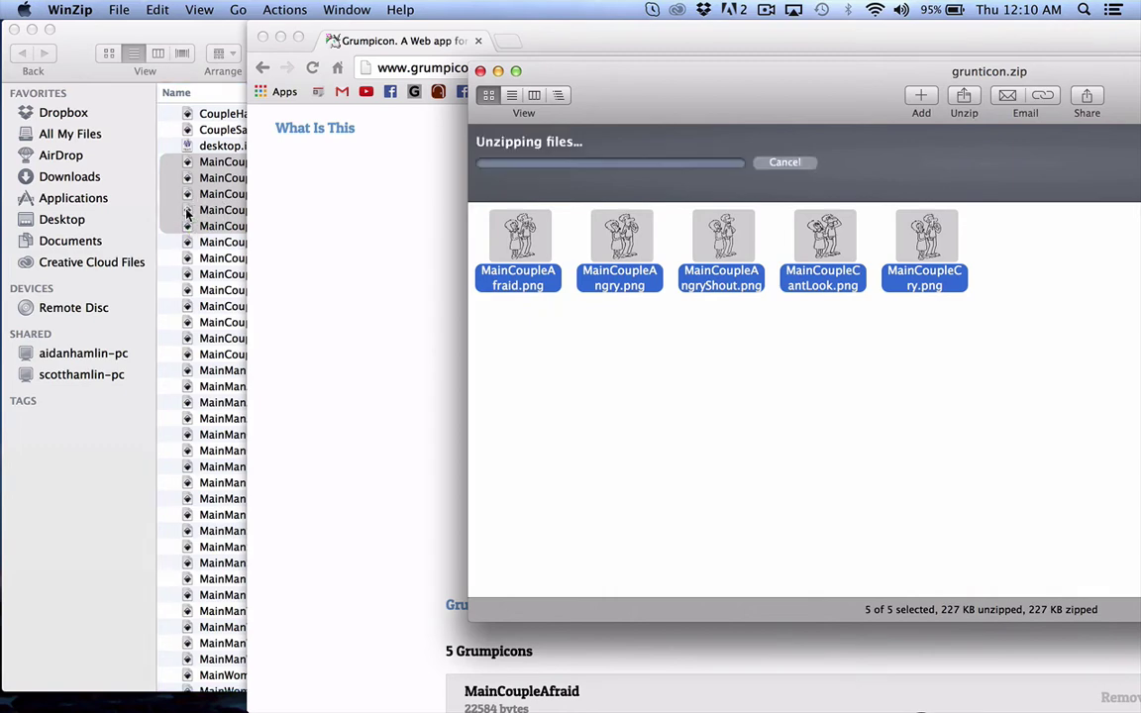
click(128, 40)
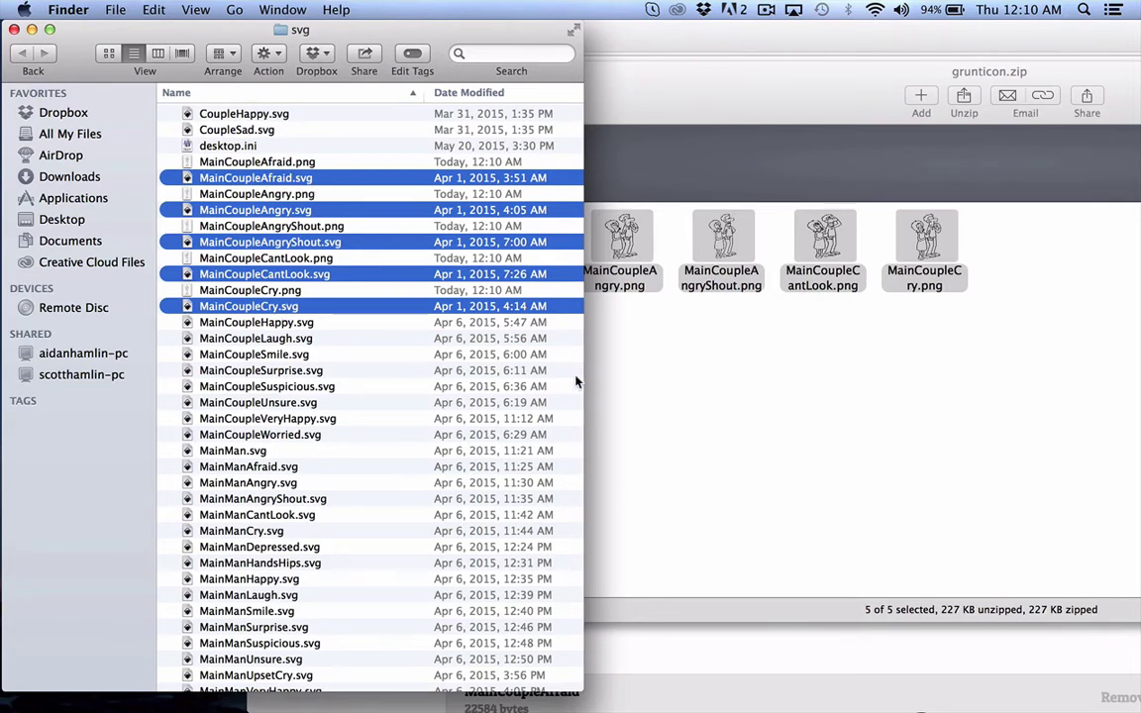
key(super+v)
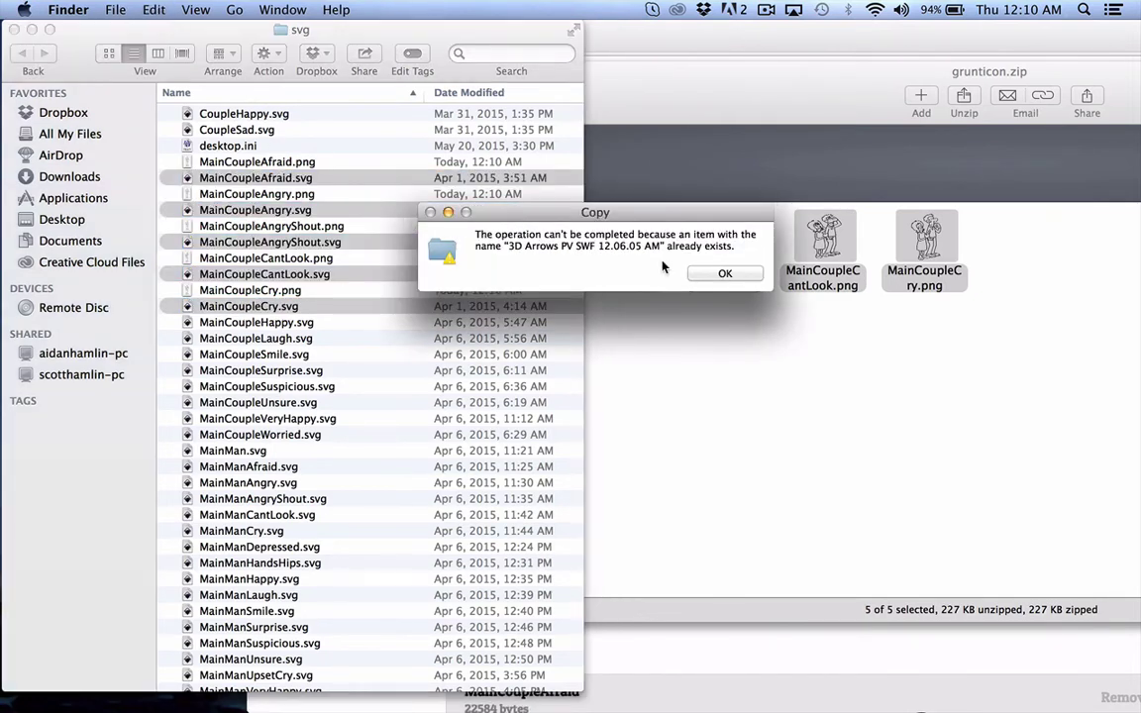
click(725, 273)
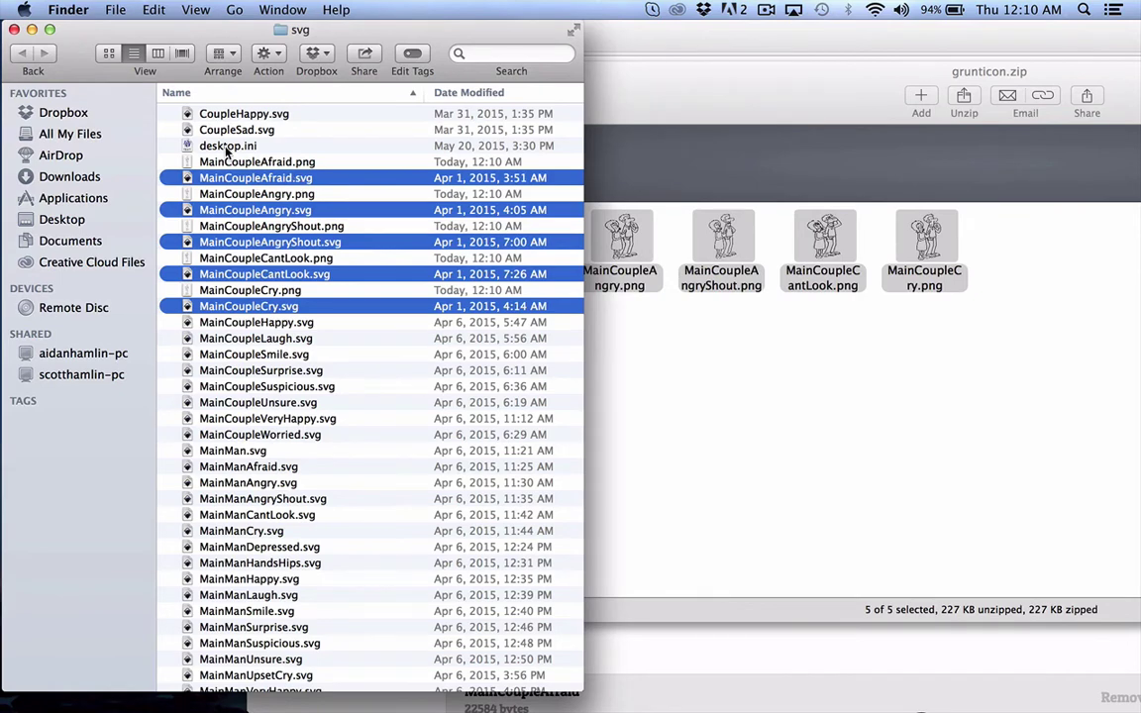
click(227, 147)
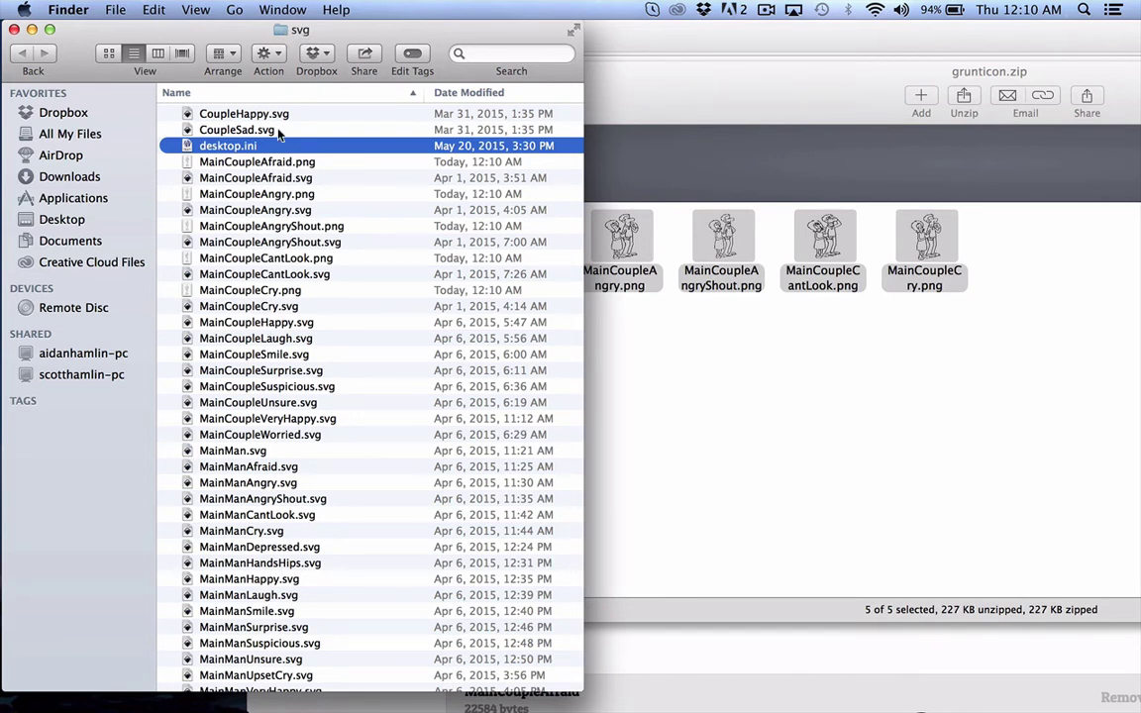
Step: Relaunch EasyVectorEditor, close the Import Art picker without importing, and delete the loop arrow
mouse_move(4, 277)
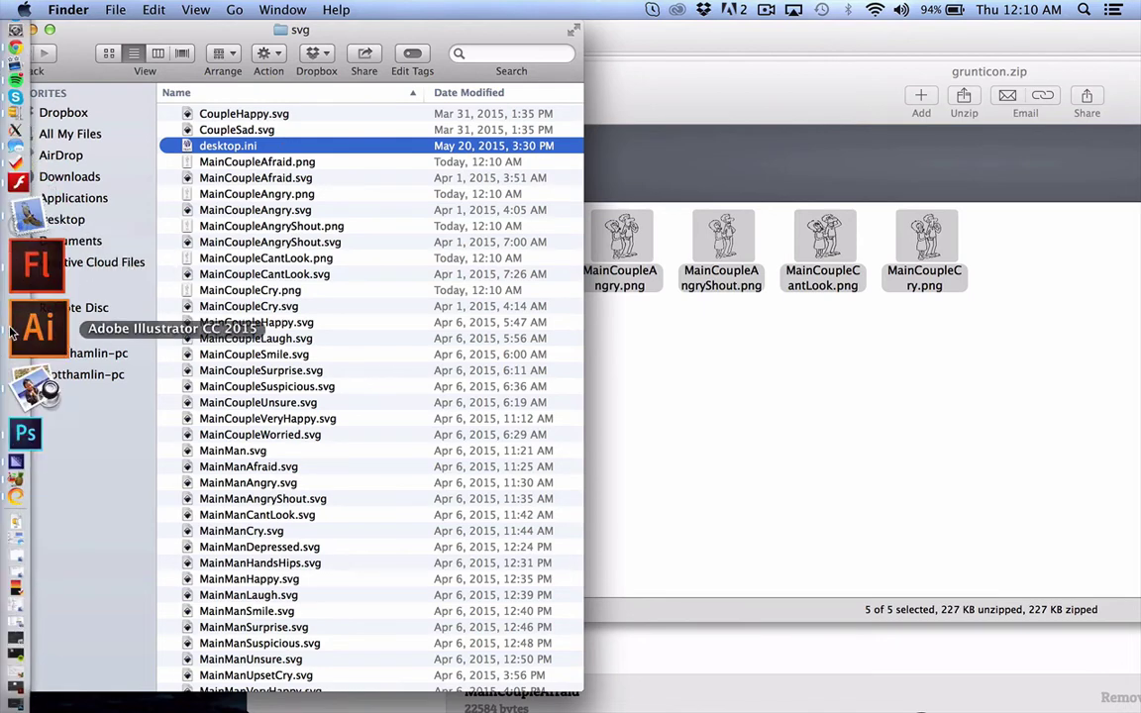
click(37, 398)
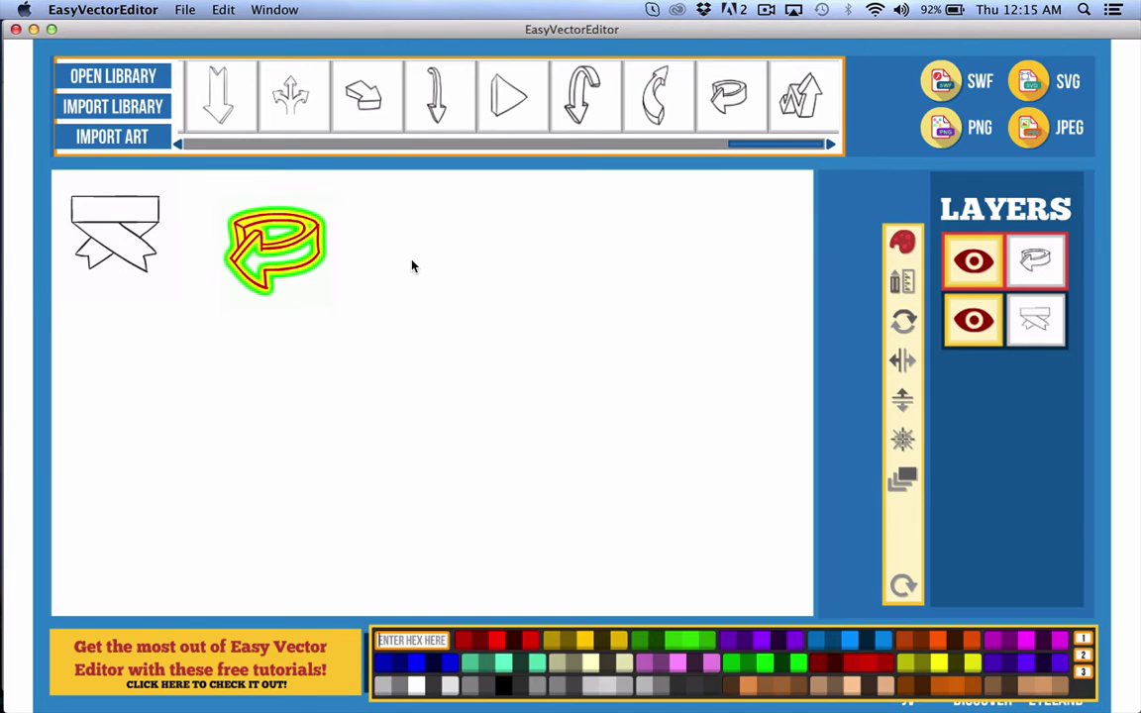
click(112, 106)
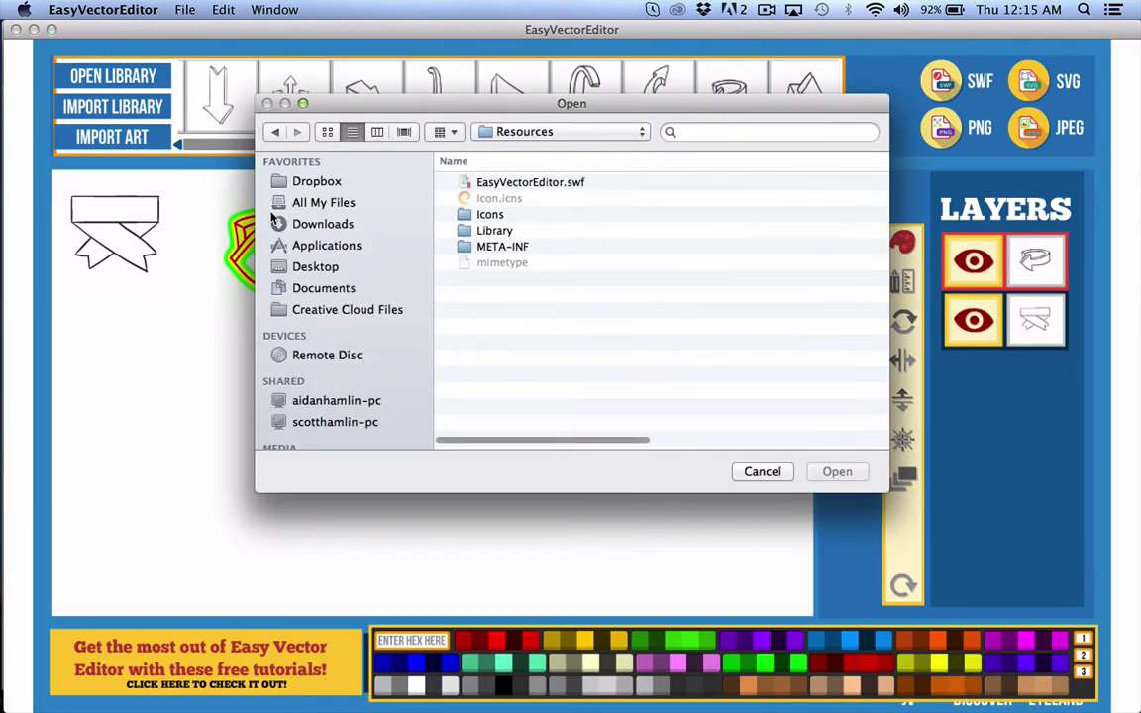
click(313, 268)
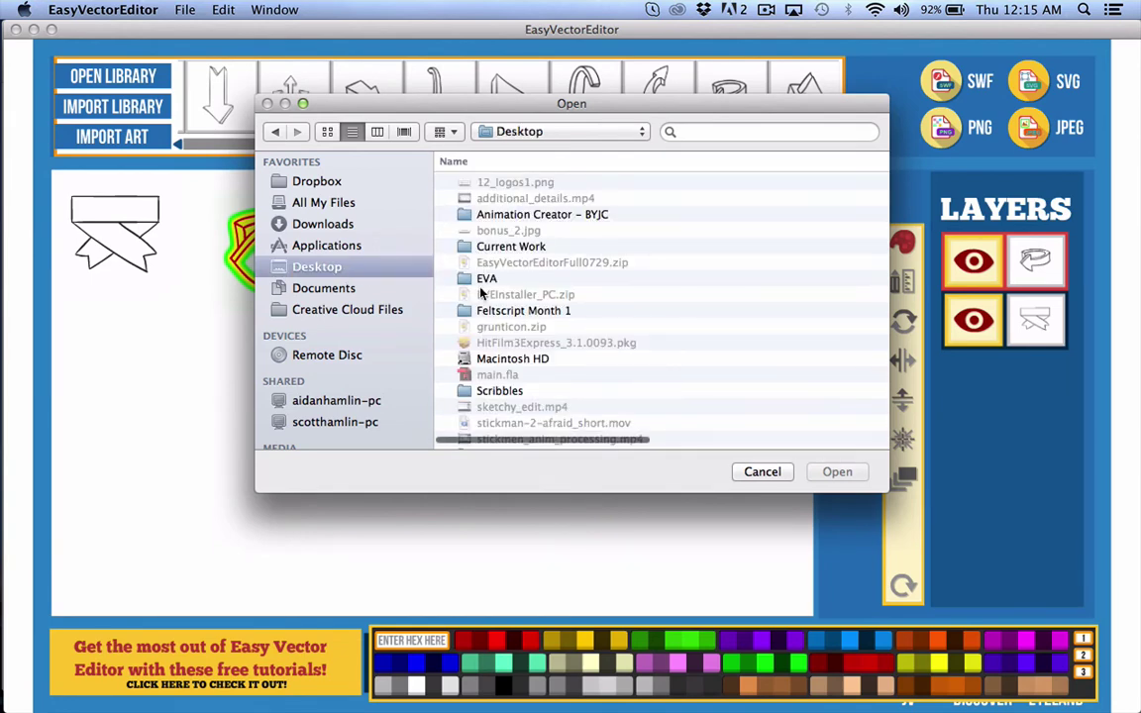
scroll(498, 316, down, 3)
double_click(515, 330)
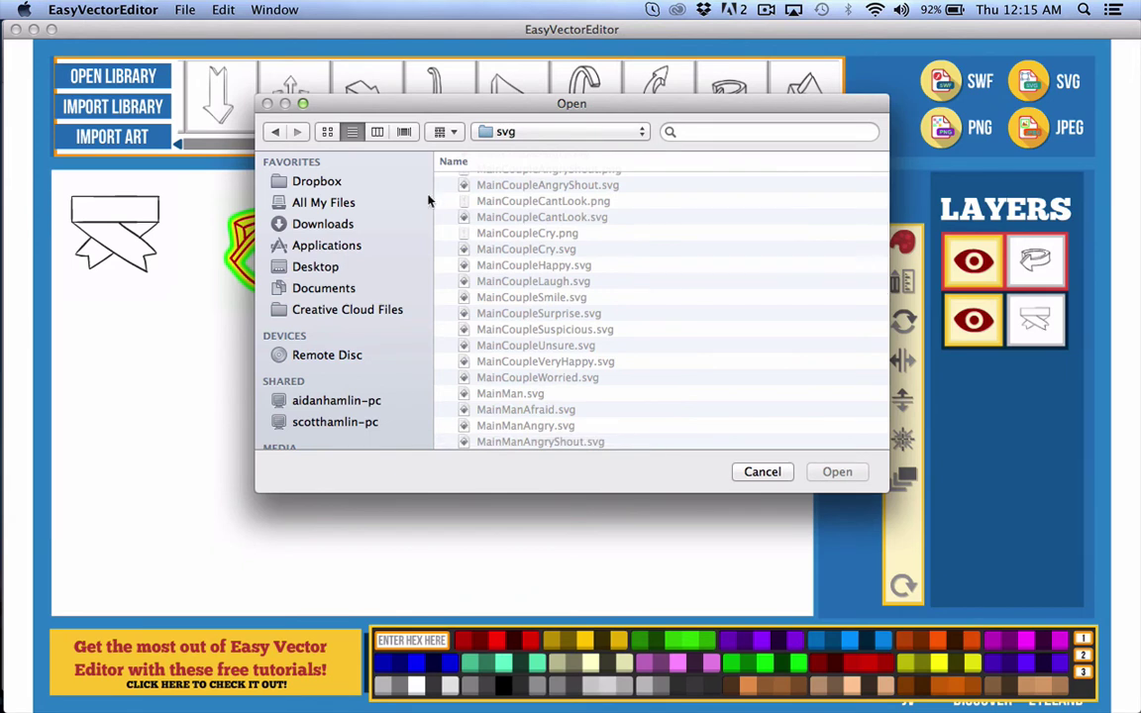
click(760, 472)
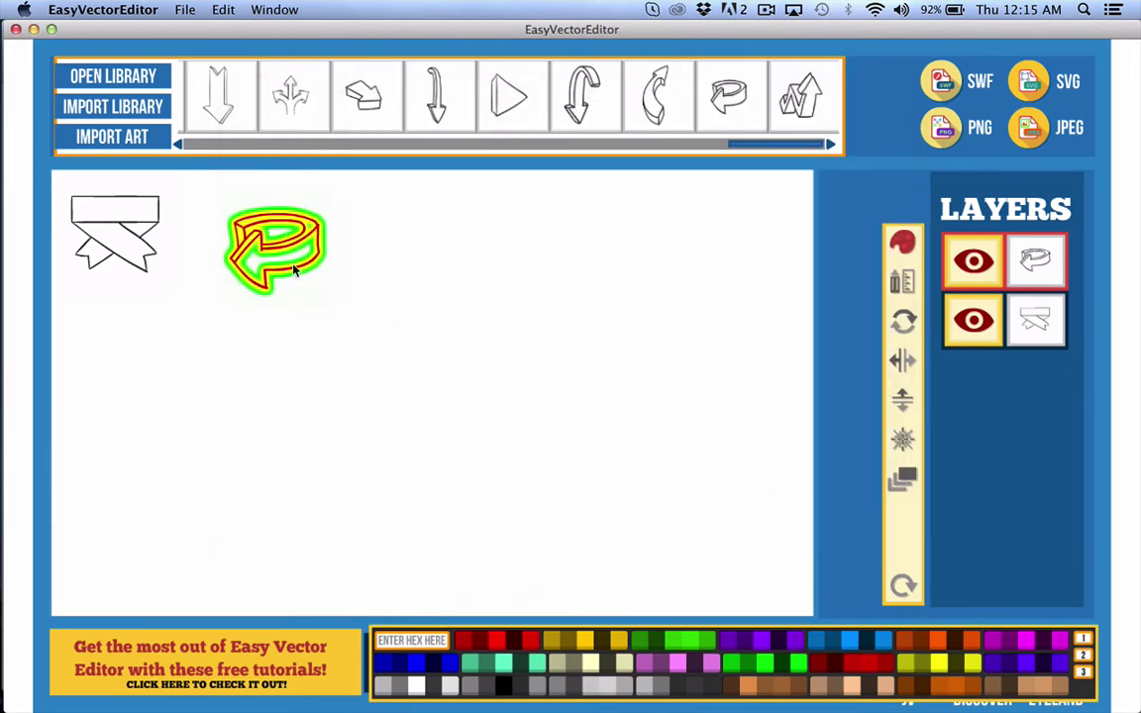
key(Delete)
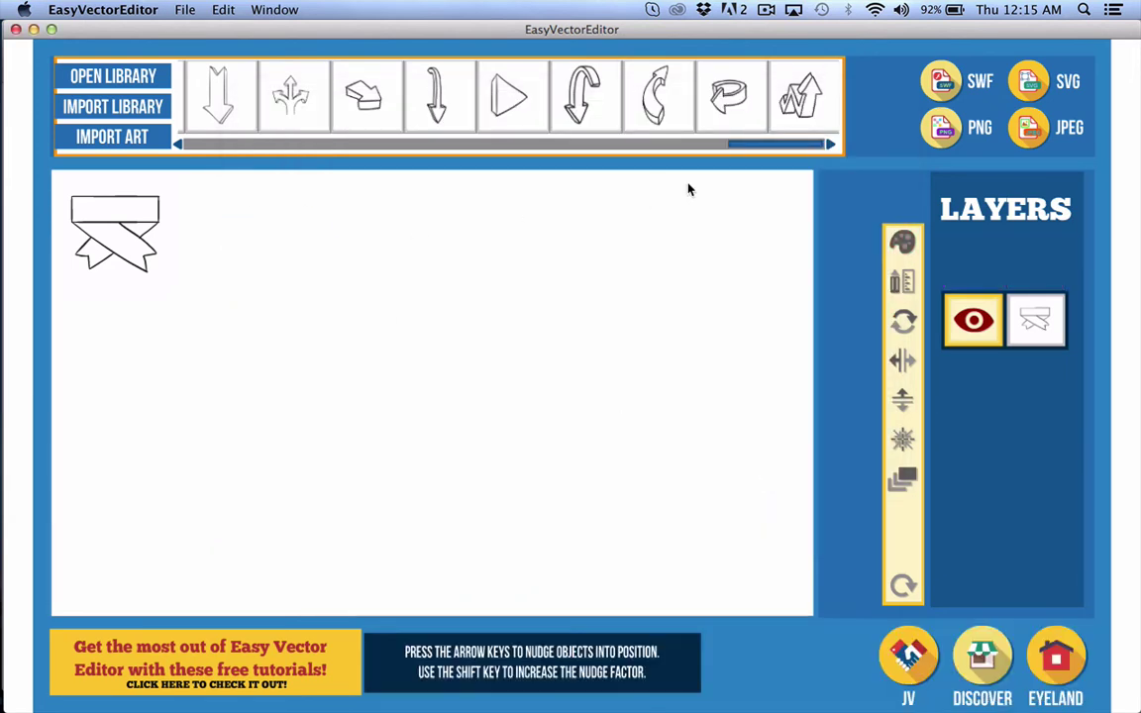
Step: Replace the old ribbon banner with the crossed-ribbon banner from Banners PV SWF
click(97, 220)
key(Delete)
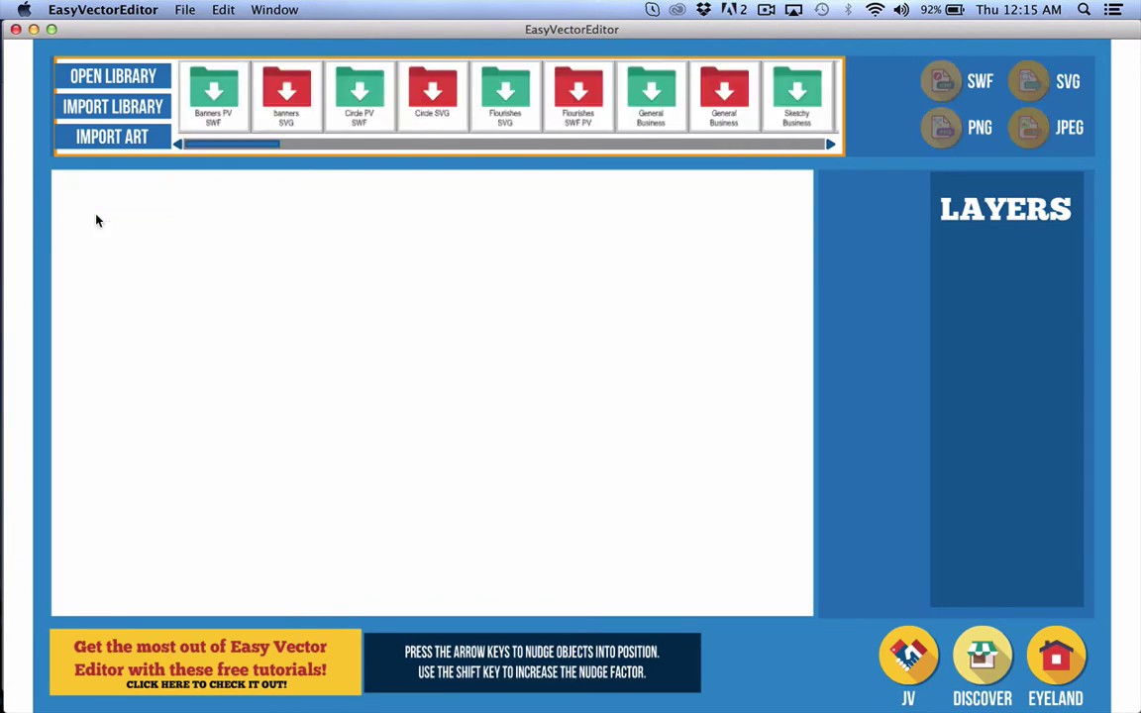
click(222, 89)
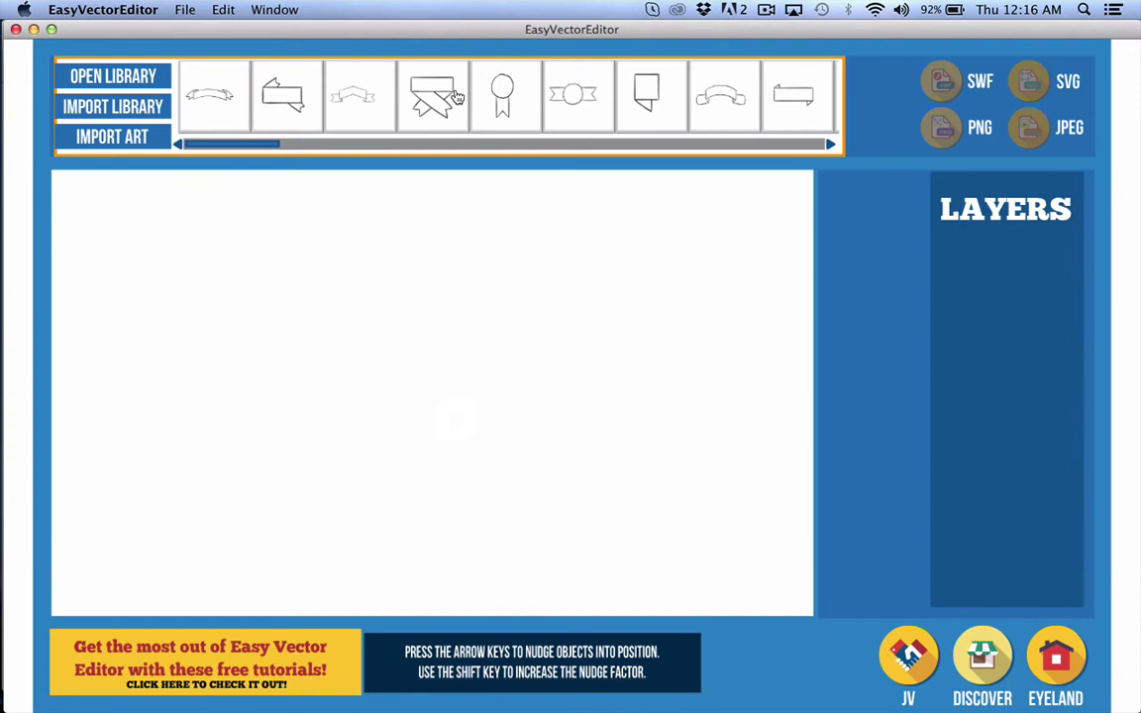
click(408, 90)
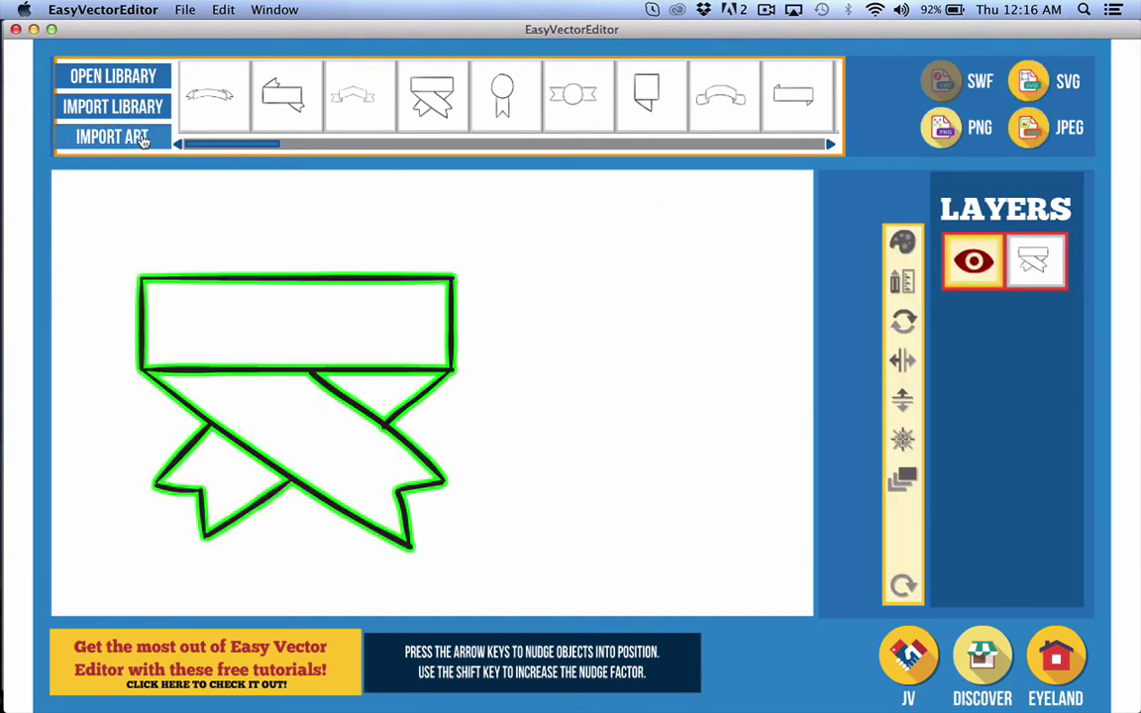
Step: Browse to Desktop > svg and choose MainCoupleCry.svg for import
click(129, 137)
click(313, 266)
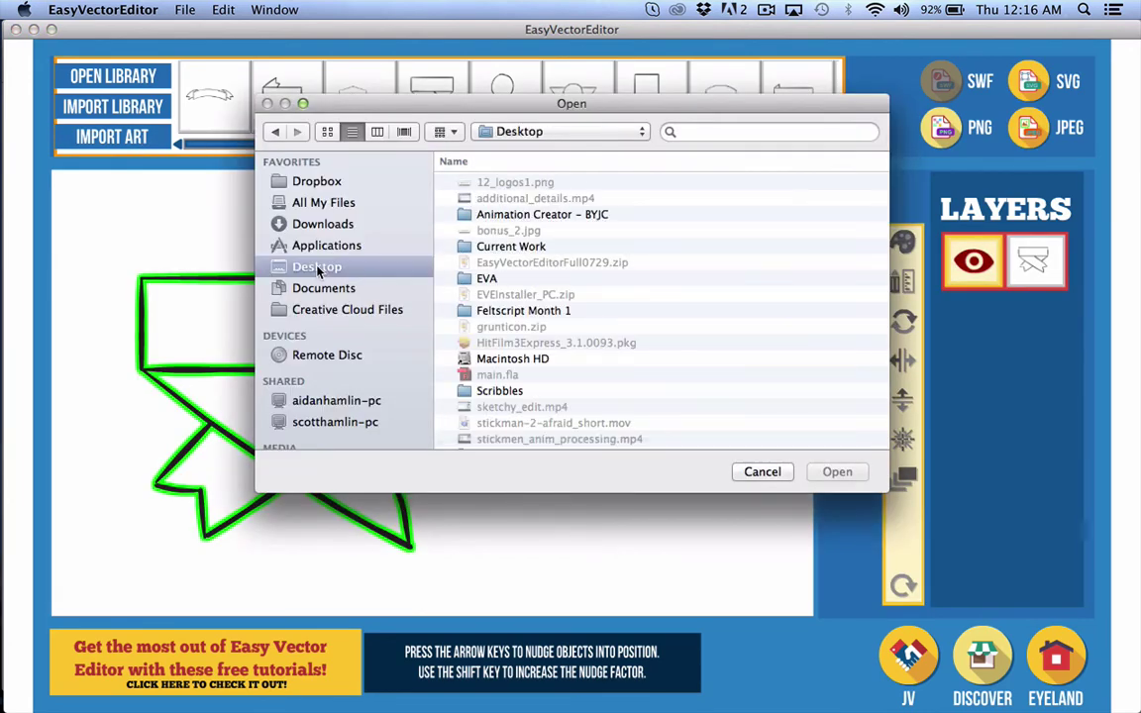
scroll(509, 222, down, 5)
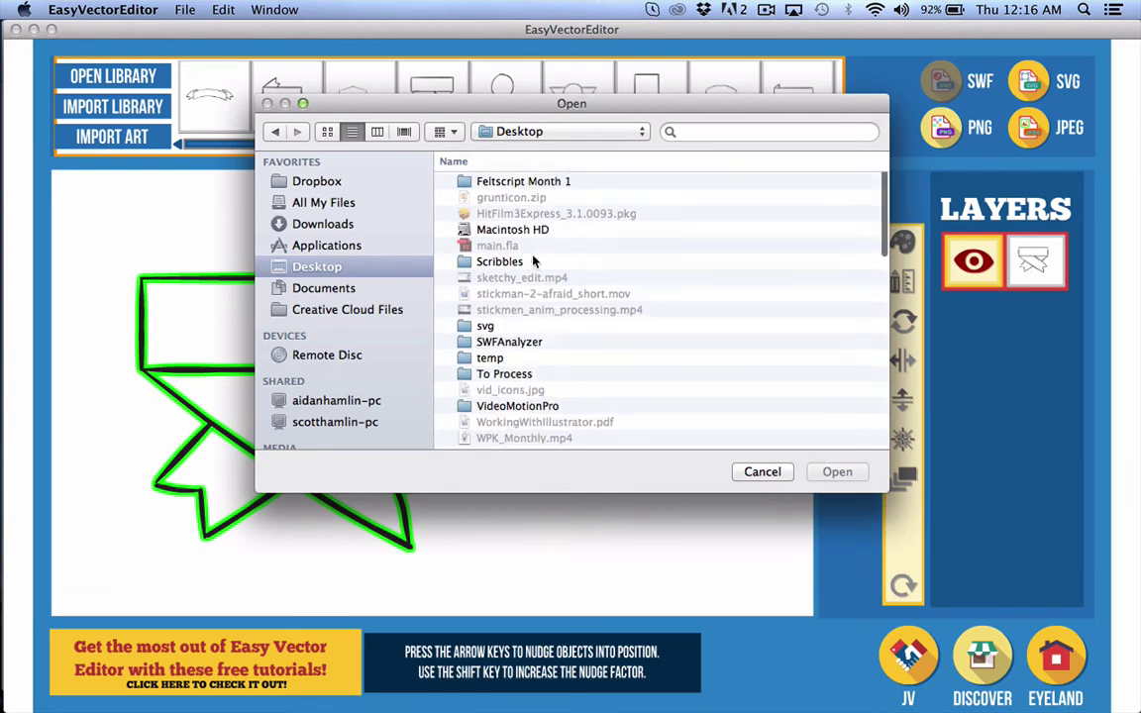
double_click(479, 329)
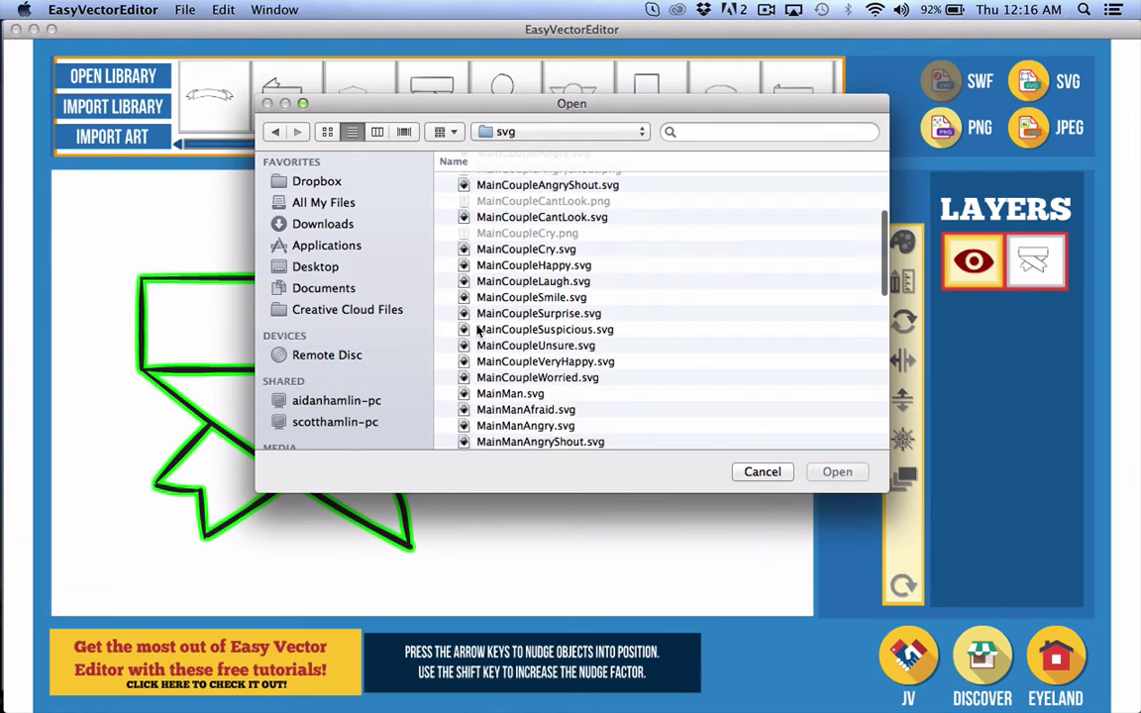
click(542, 253)
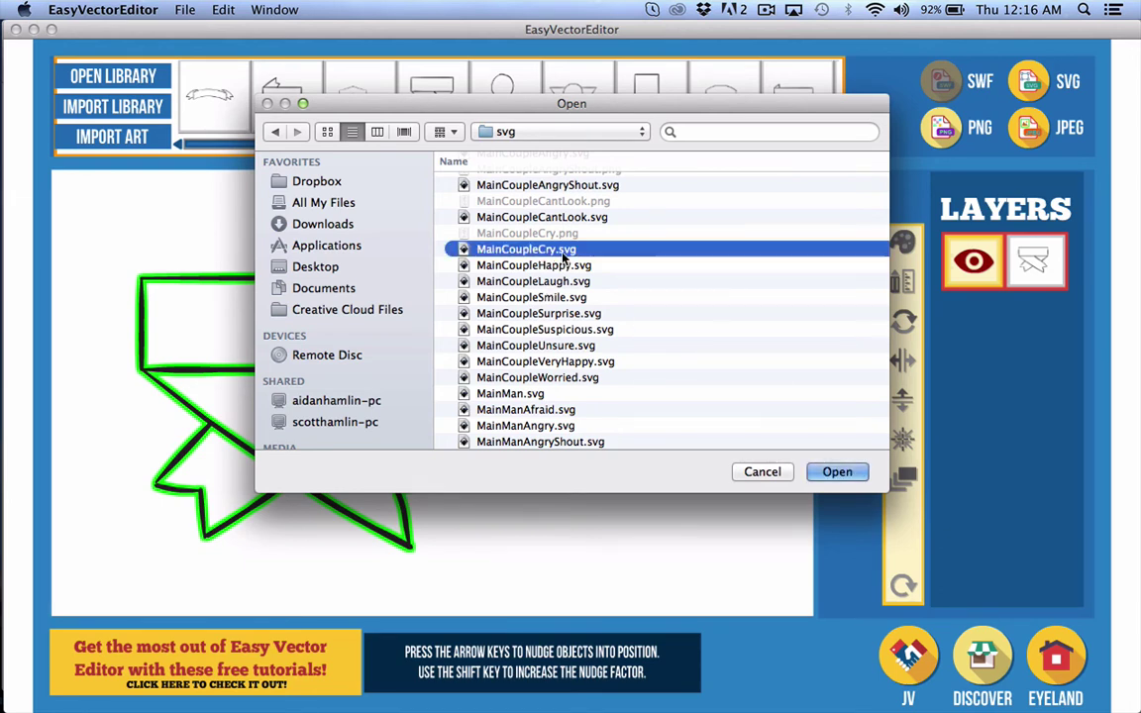
Step: Import the couple, move it right of the banner, and add the round ribbon medal
click(836, 472)
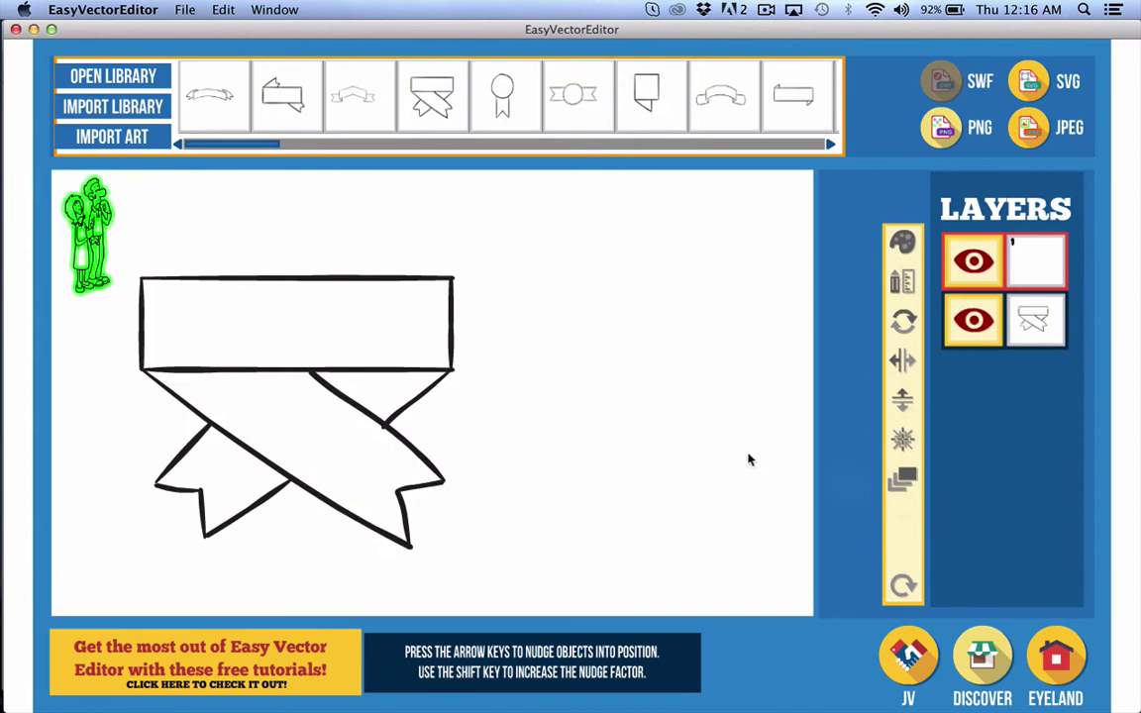
drag(88, 220, 644, 354)
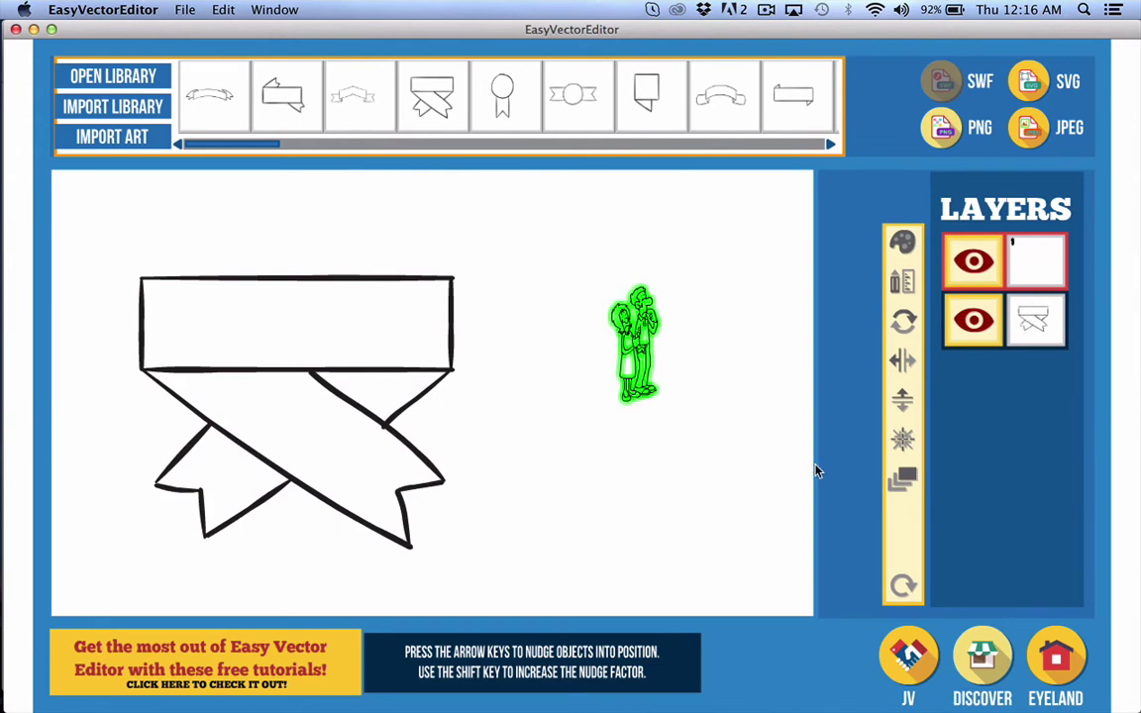
click(569, 337)
drag(634, 341, 688, 321)
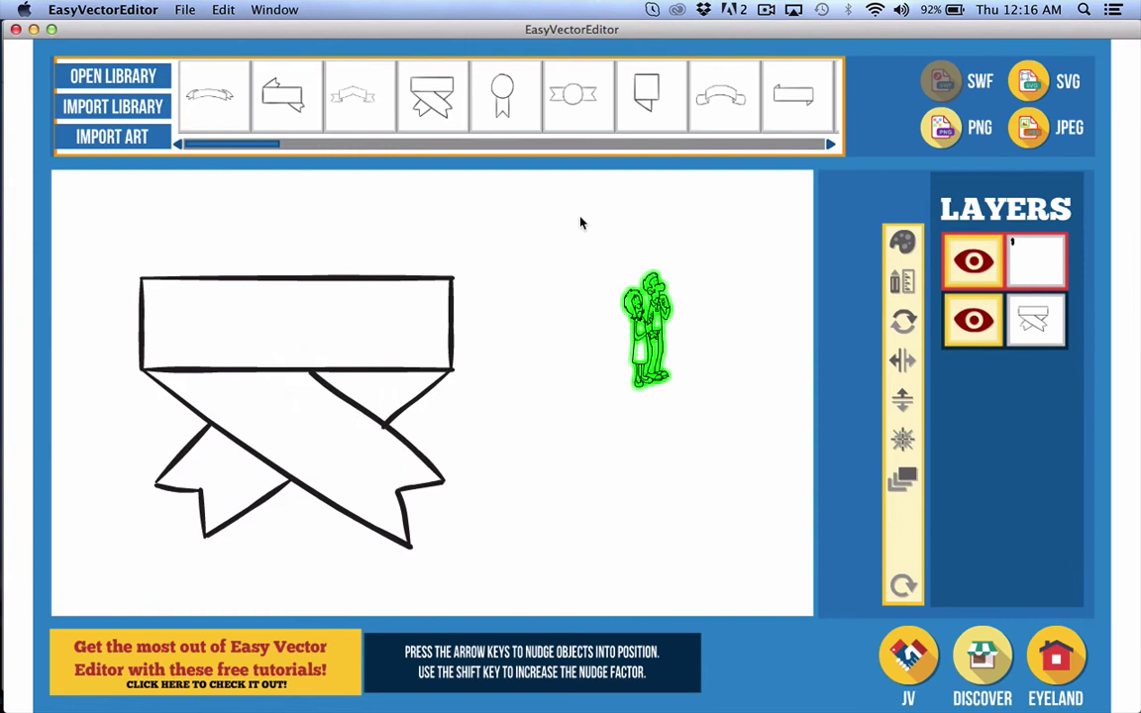
click(502, 94)
click(355, 391)
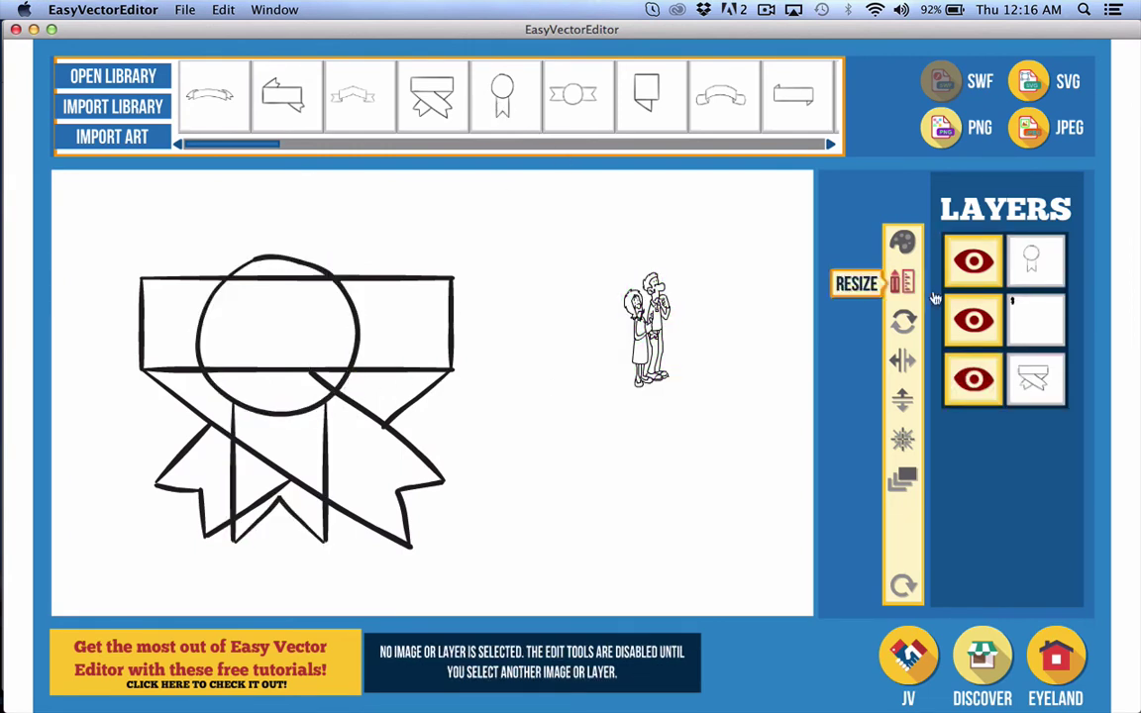
Step: Delete the crossed-ribbon banner layer and nudge the couple left into the medal's circle
click(1026, 396)
key(Delete)
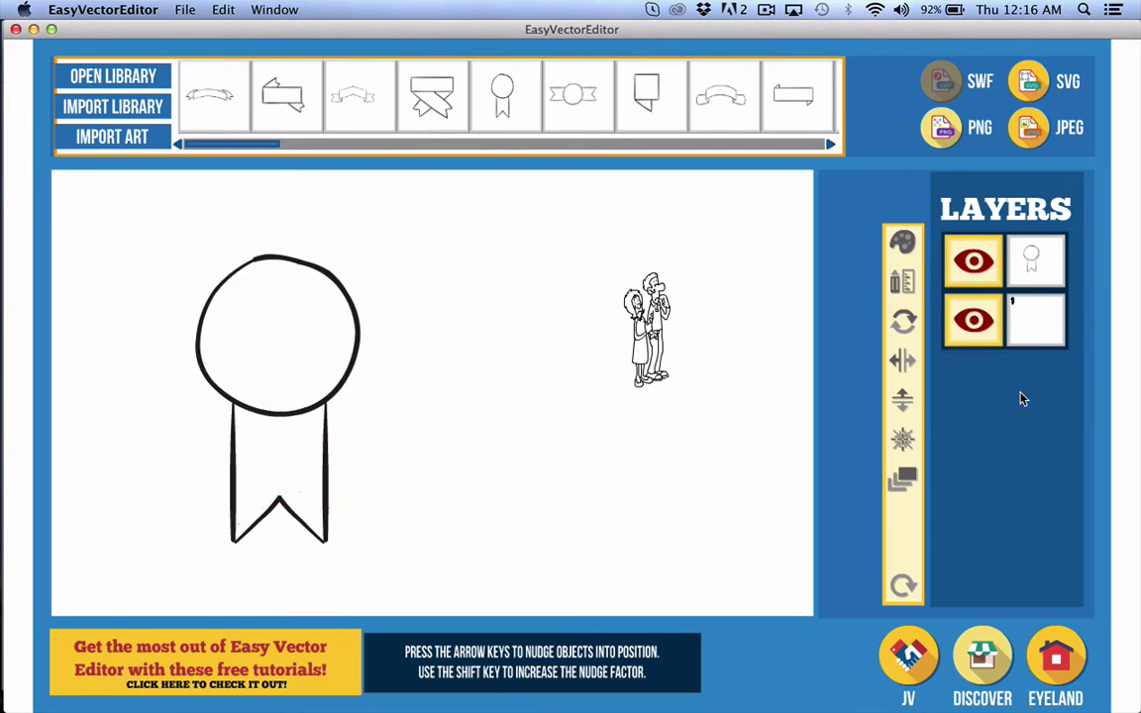
click(1036, 320)
key(Left)
key(Left)
key(Left)
key(Left)
key(Left)
key(Left)
key(Left)
key(Left)
key(Left)
key(Left)
key(Left)
key(Left)
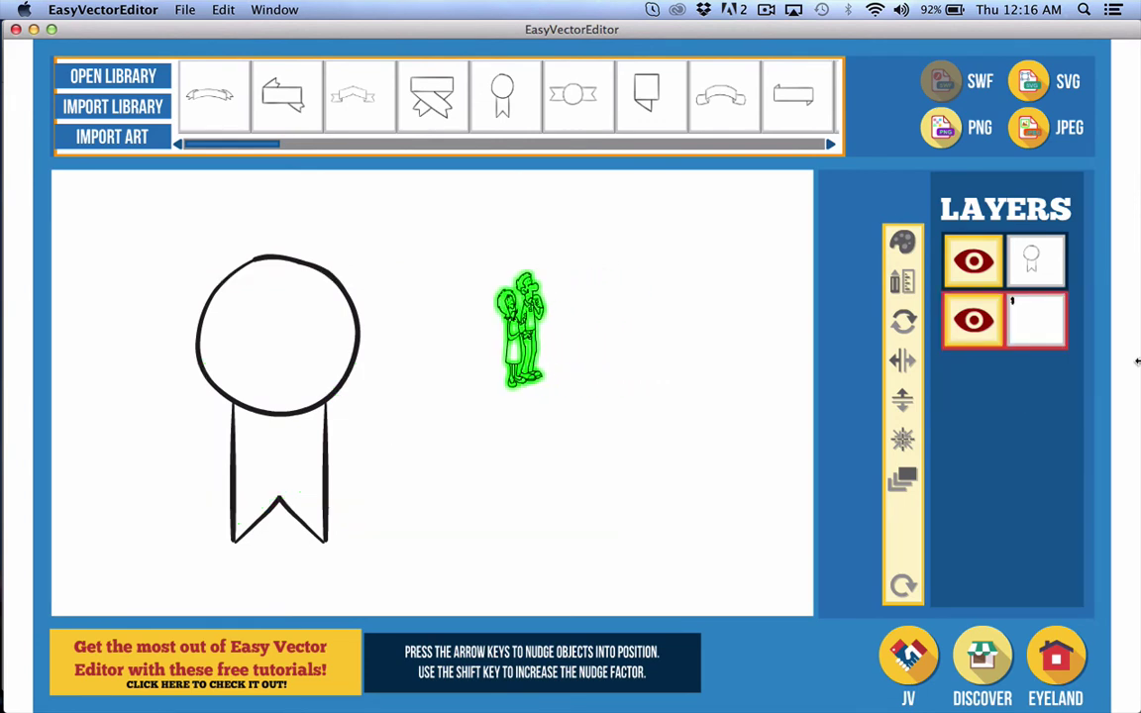
key(Down)
key(Left)
key(Left)
key(Left)
key(Left)
key(Left)
key(Left)
key(Left)
key(Left)
key(Left)
key(Left)
key(Left)
key(Left)
key(Left)
key(Left)
key(Left)
key(Left)
key(Left)
key(Left)
key(Left)
key(Left)
key(Left)
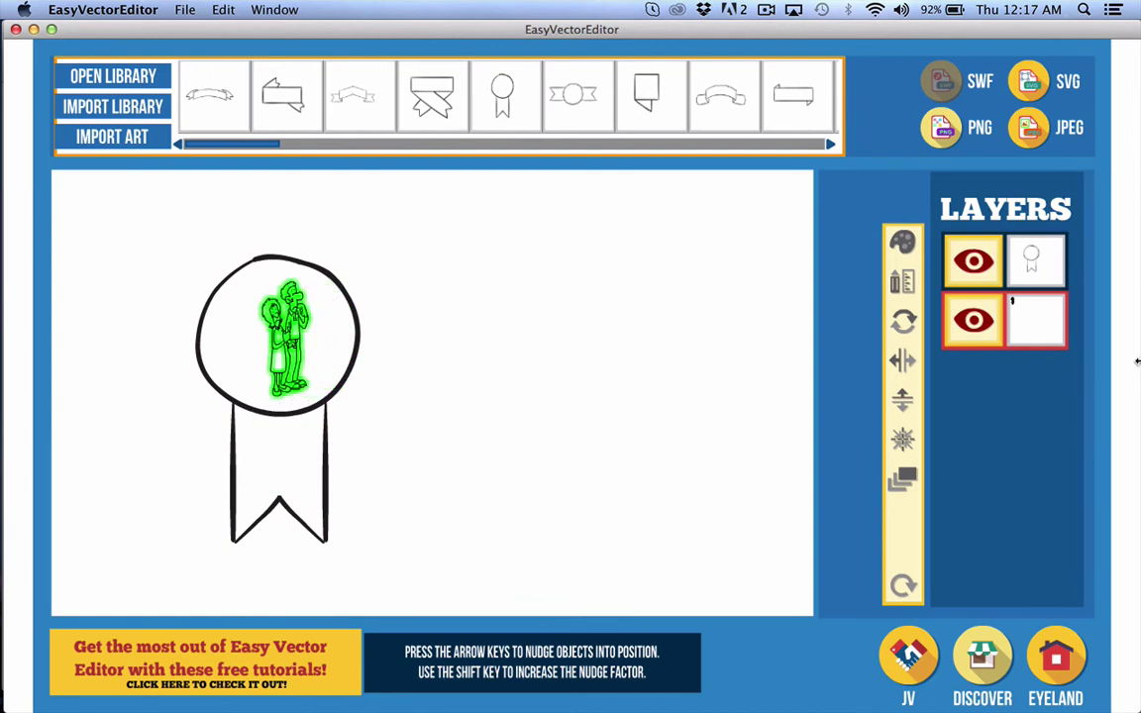
key(Left)
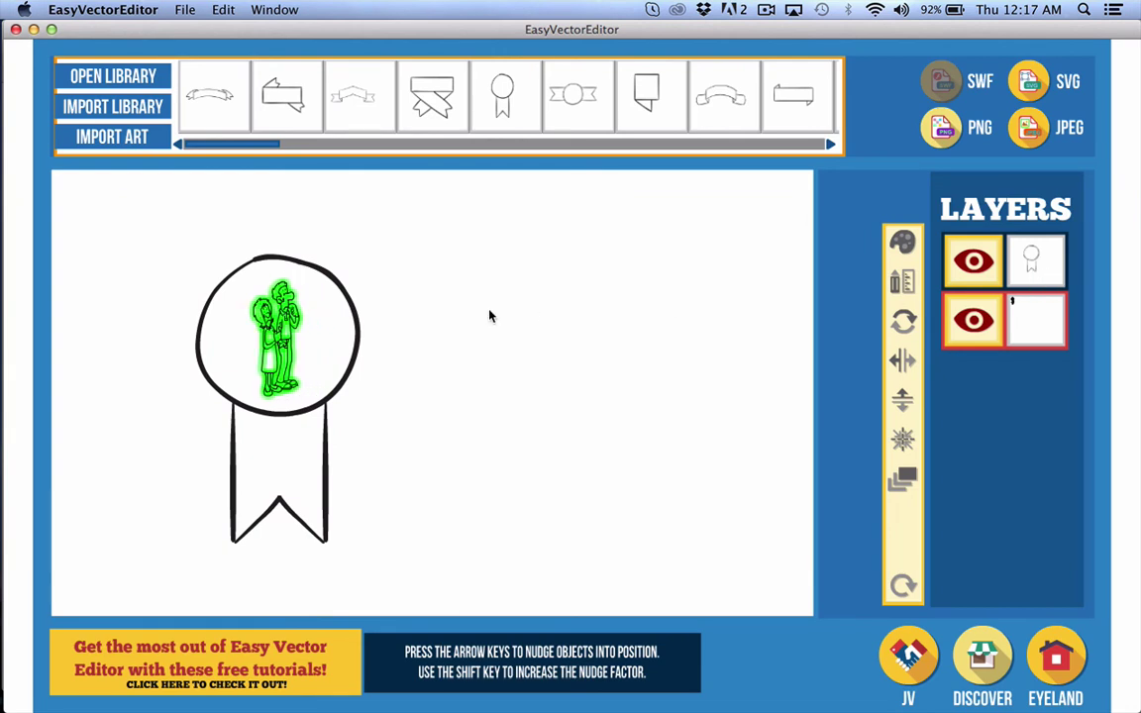
click(902, 322)
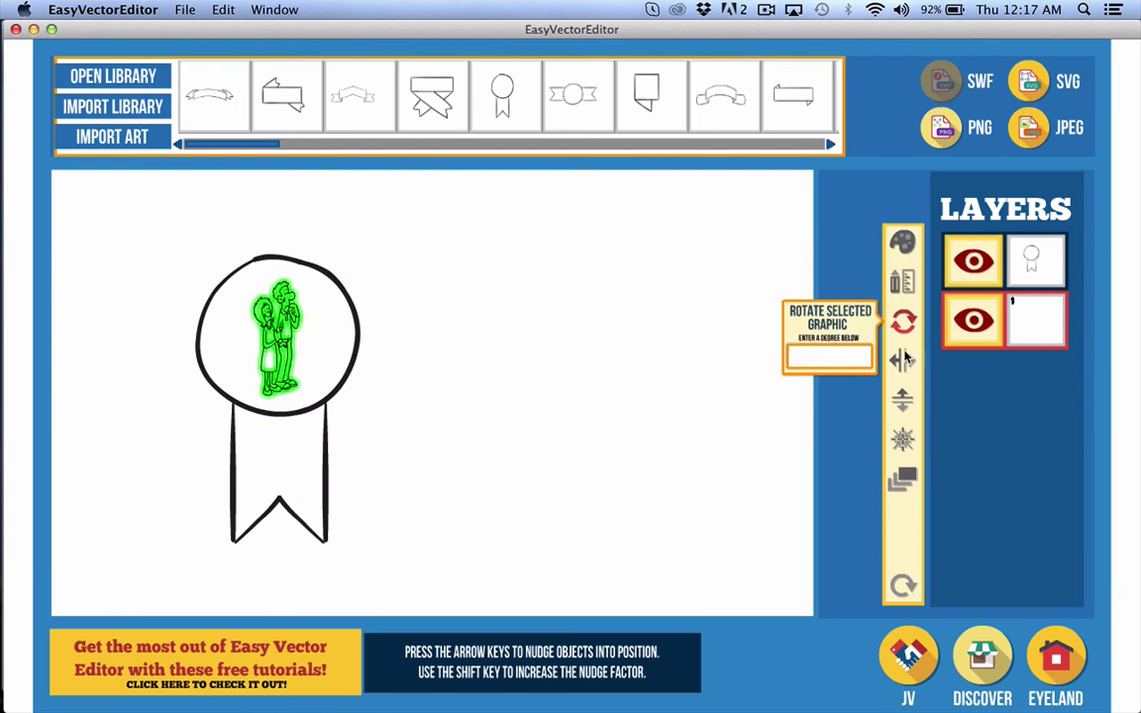
Step: Resize the couple illustration to 200% and nudge it right to sit beside the medal, outside the circle
click(910, 290)
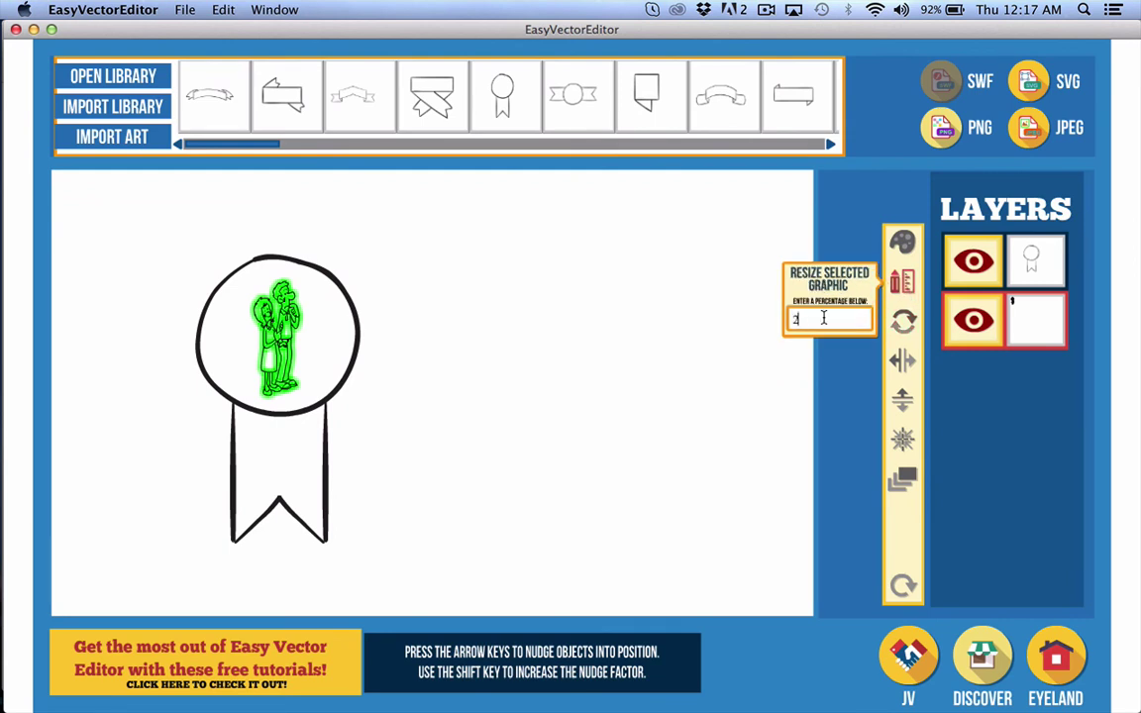
key(Return)
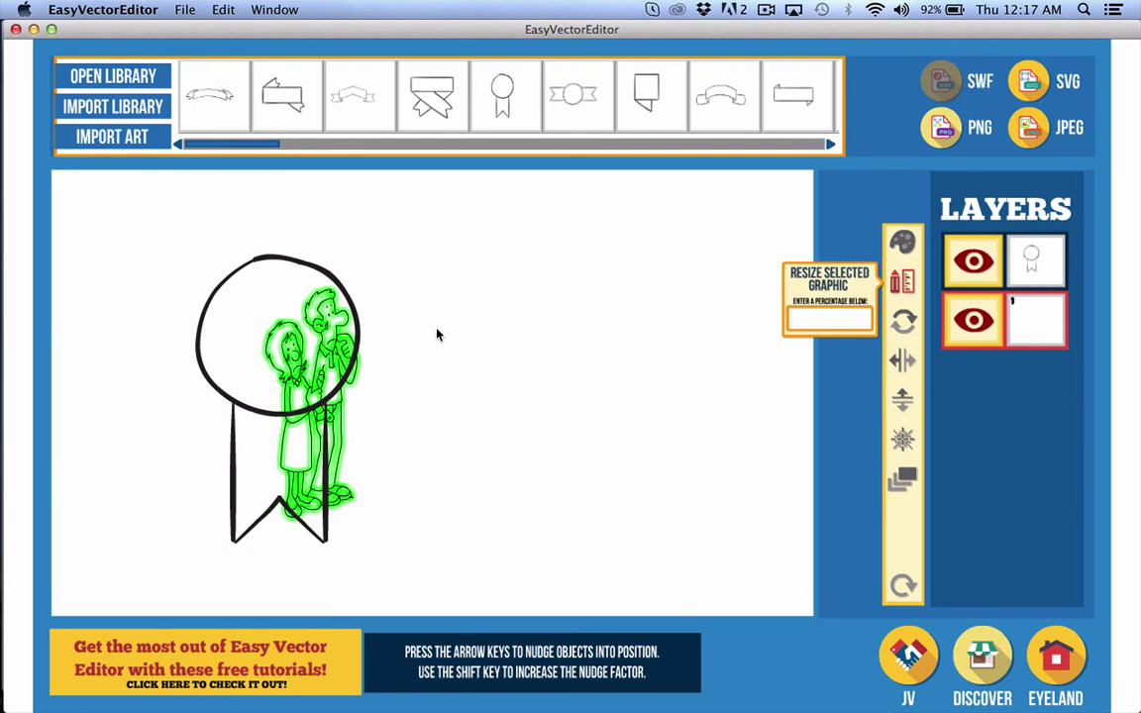
click(499, 331)
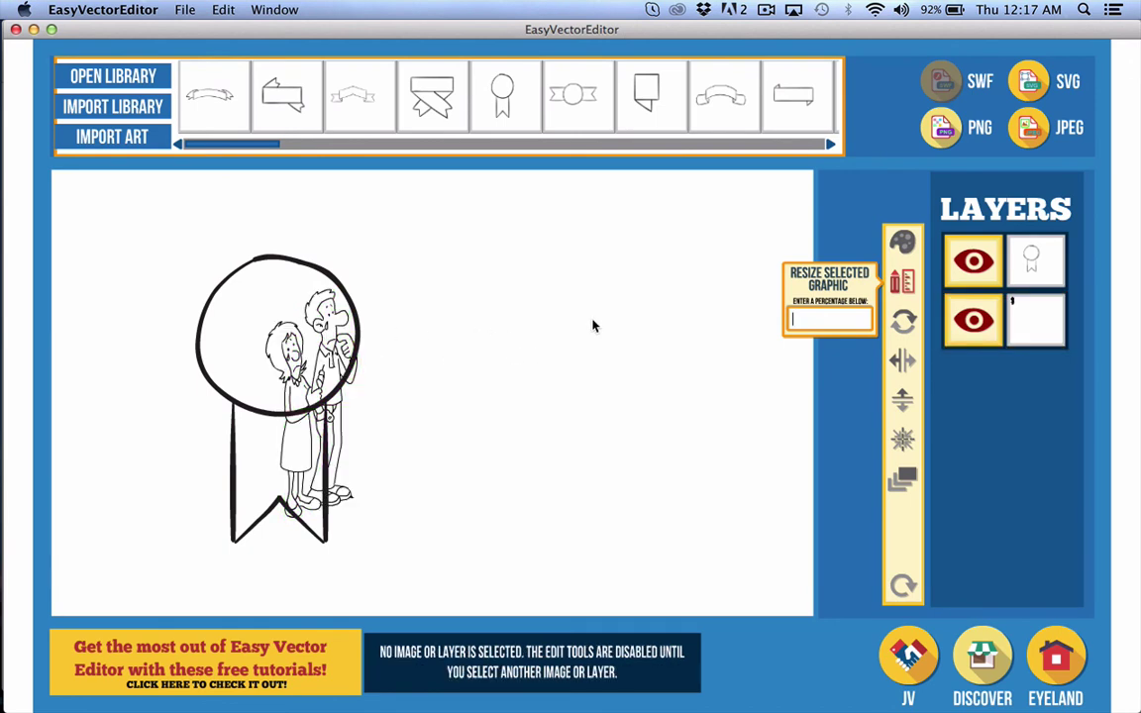
click(1025, 320)
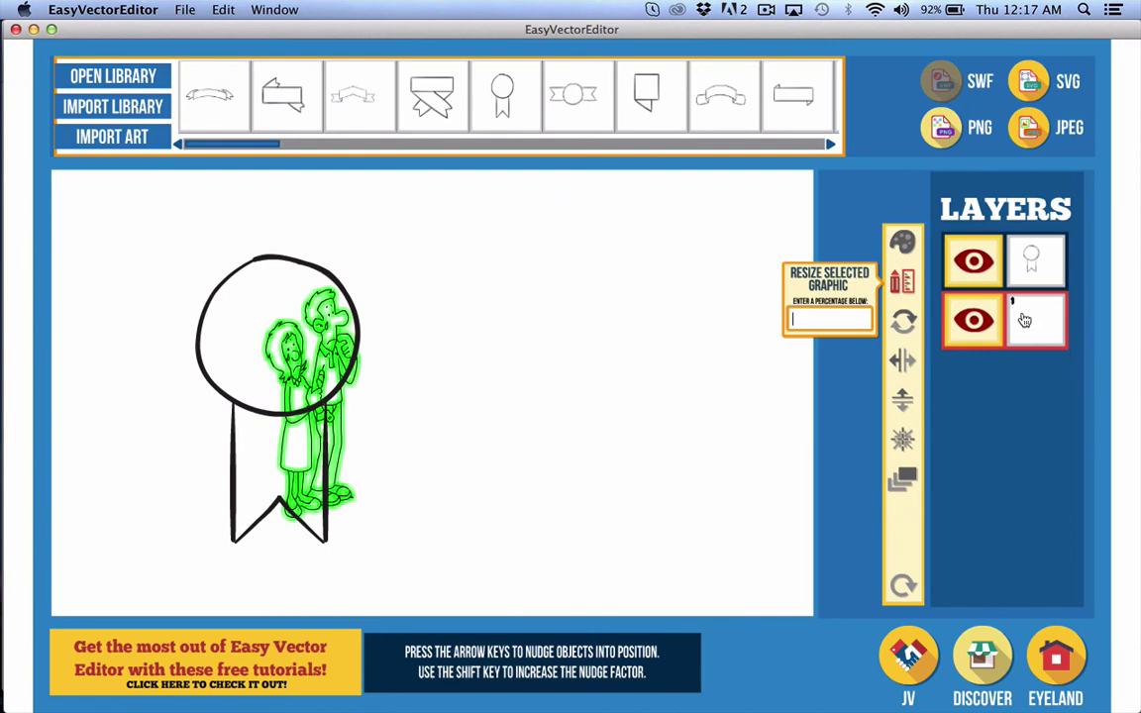
key(Right)
key(Right)
key(Right)
key(Right)
key(Right)
key(Right)
key(Right)
key(Right)
key(Right)
key(Right)
key(Right)
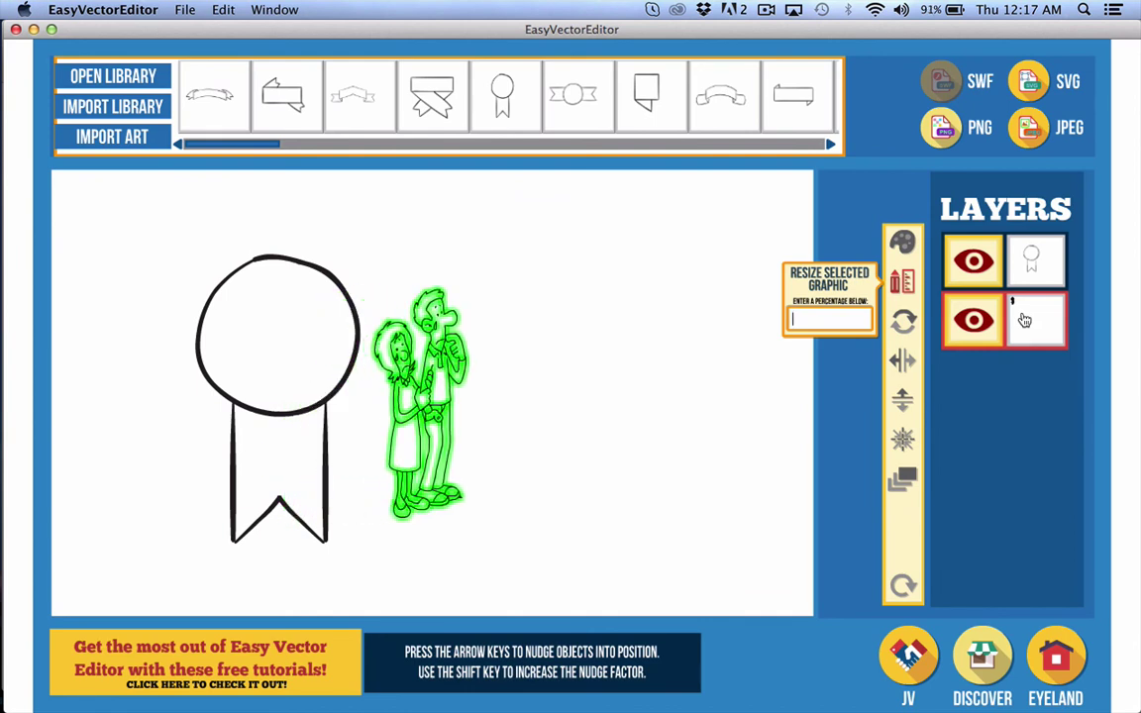